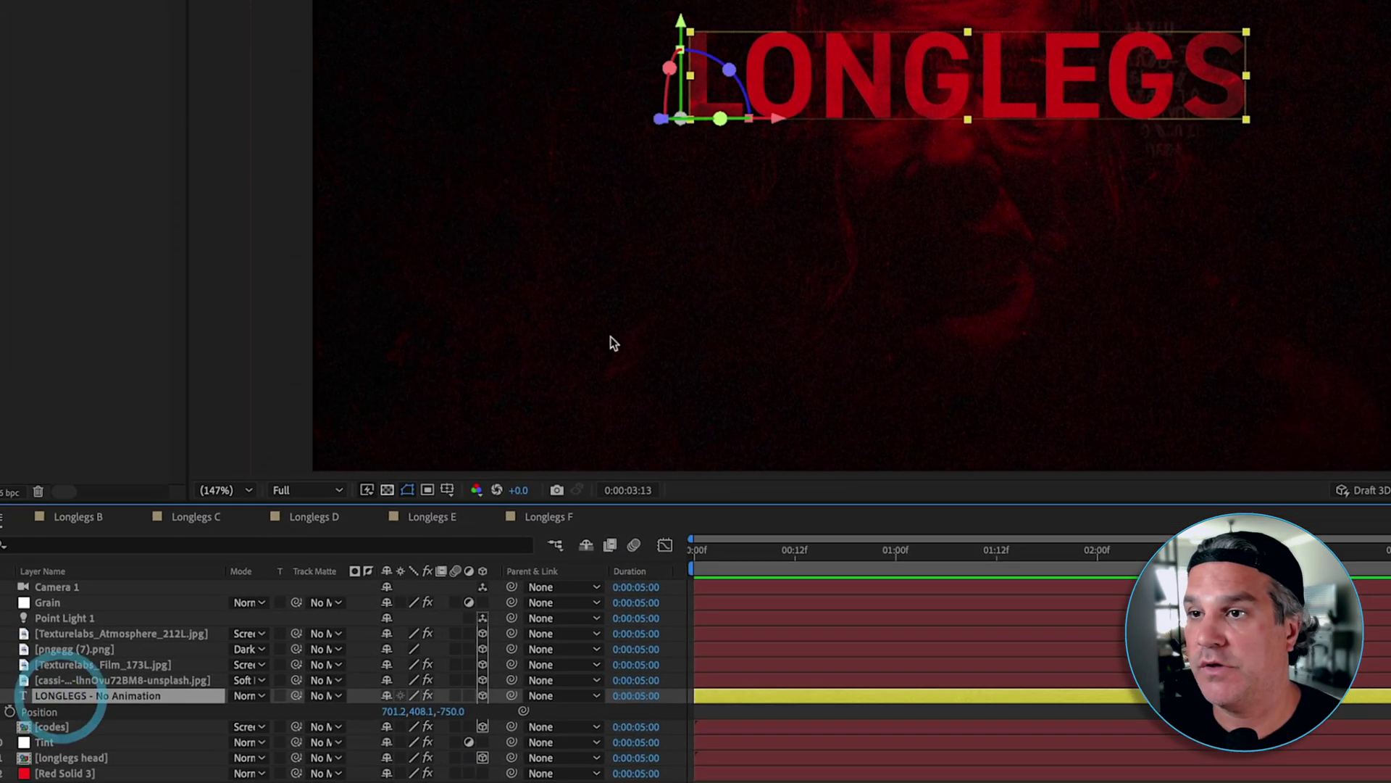
{"action": "key", "text": "p"}
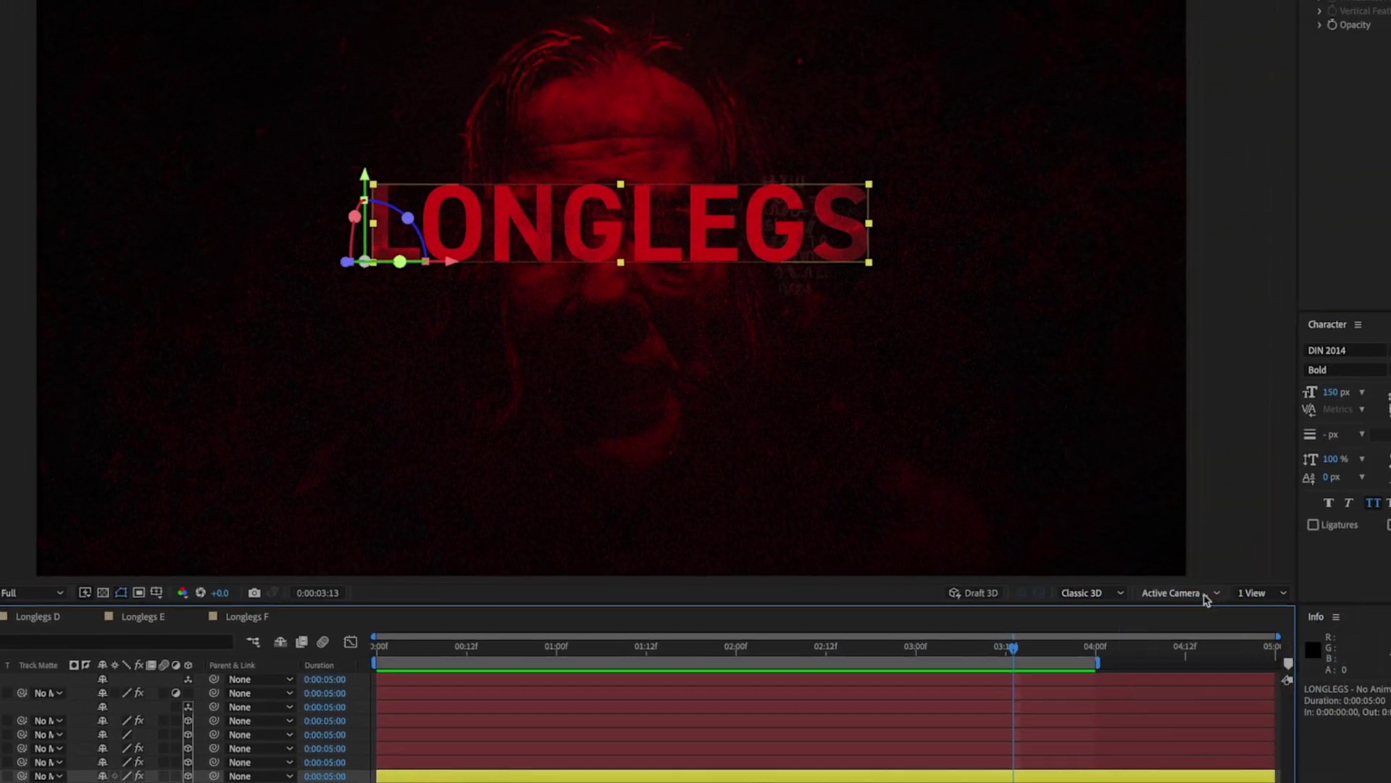
{"action": "left_click", "coordinate": [1246, 630]}
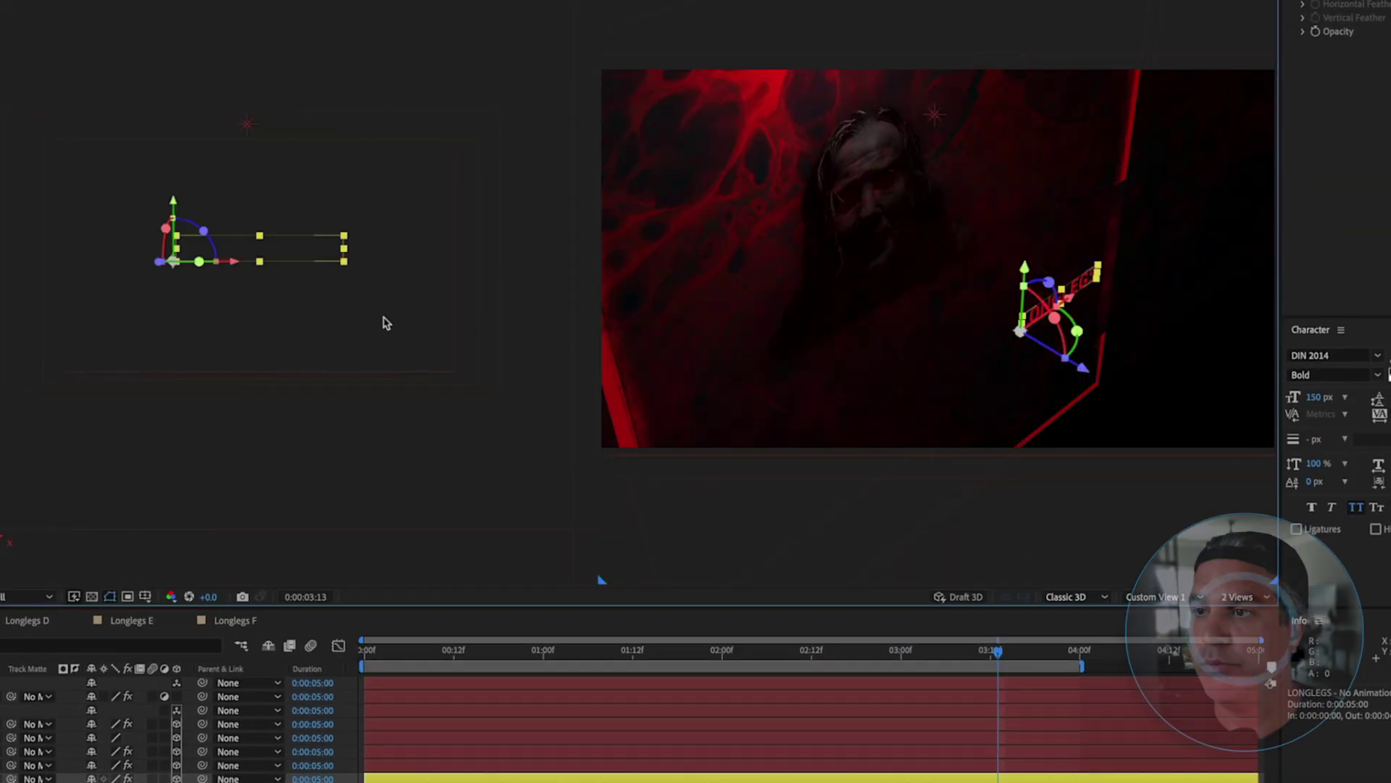
{"action": "key", "text": "comma"}
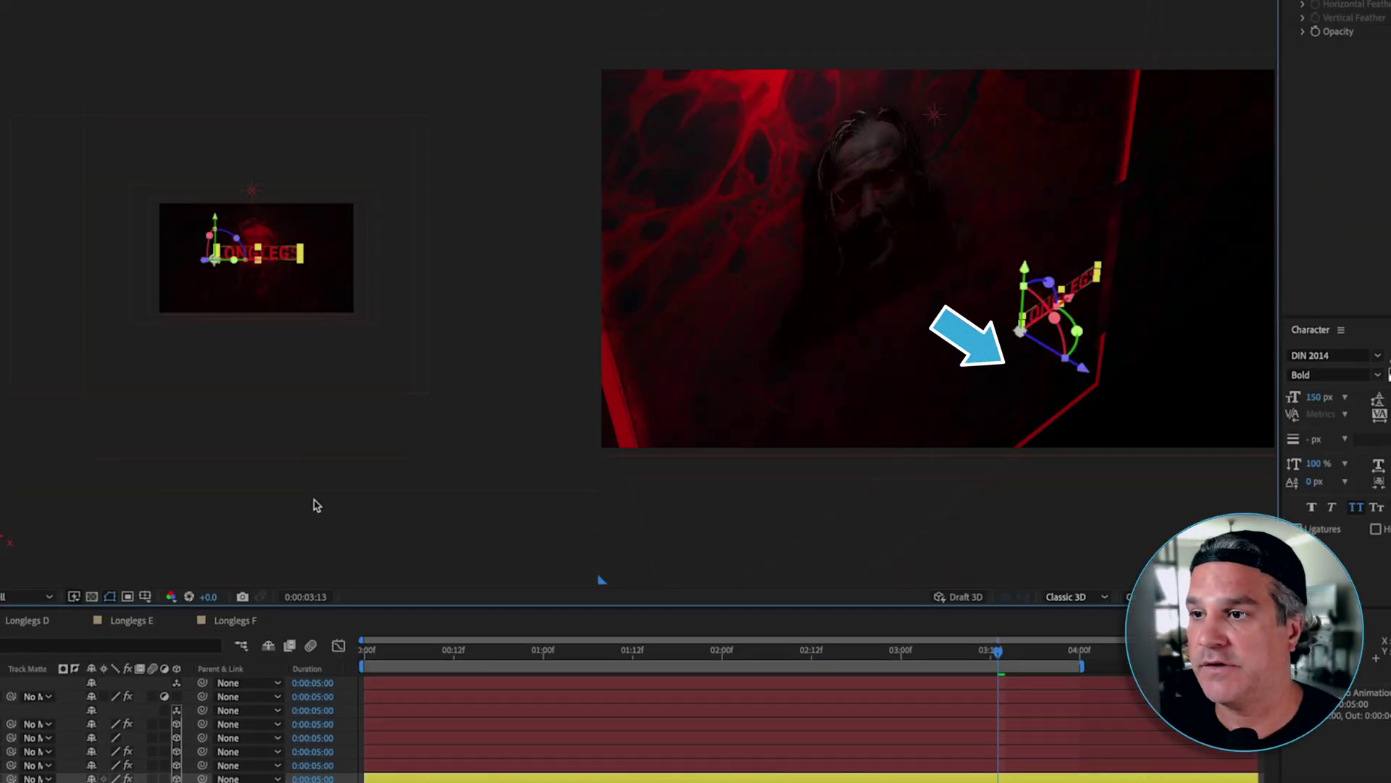
{"action": "left_click", "coordinate": [323, 523]}
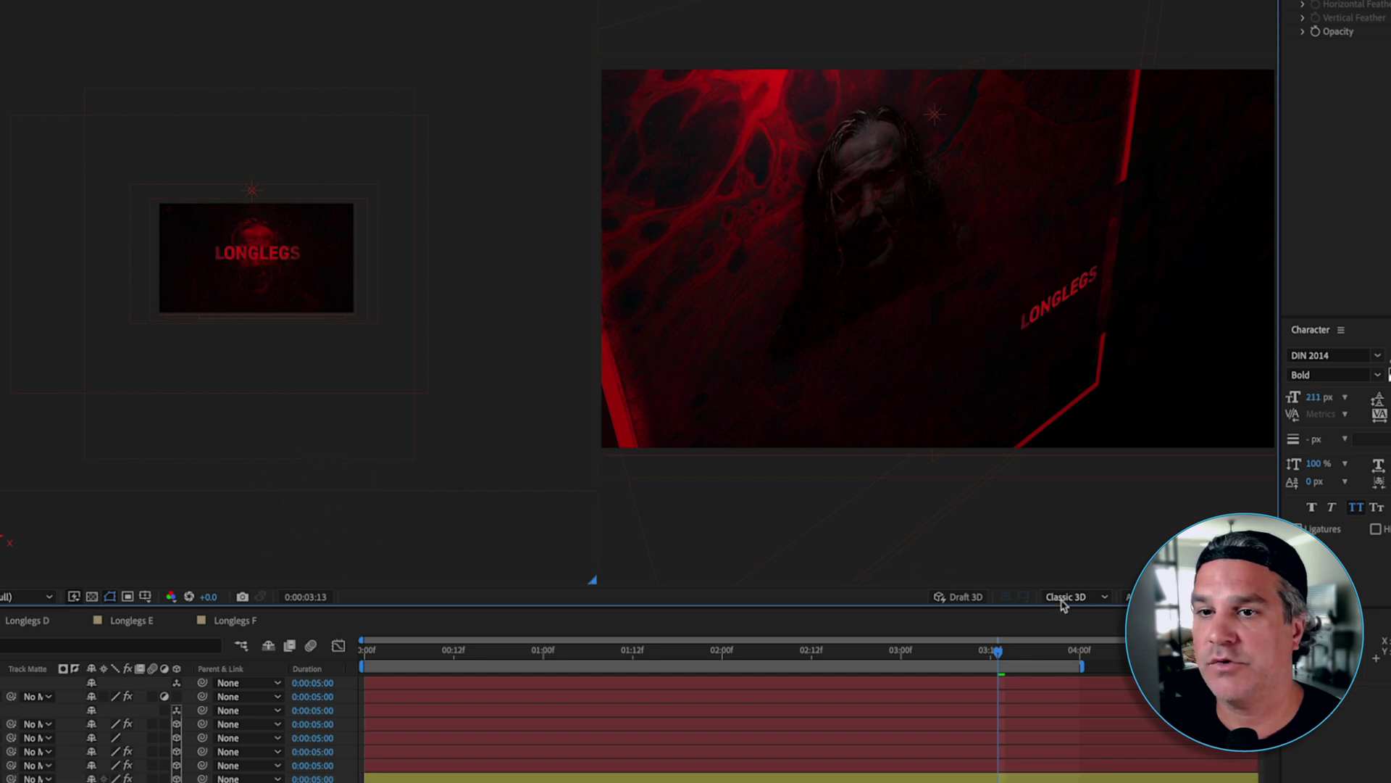
{"action": "left_click", "coordinate": [1177, 596]}
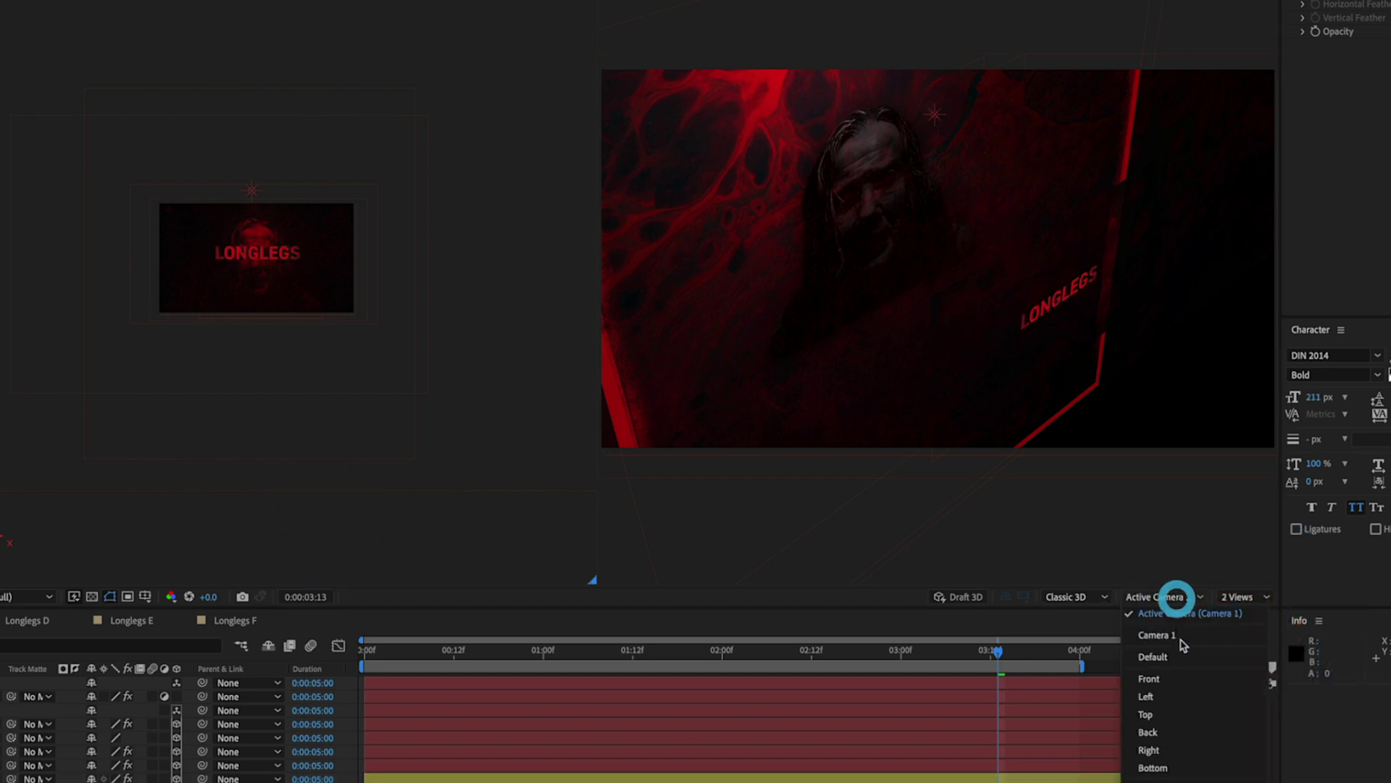
{"action": "left_click", "coordinate": [1175, 715]}
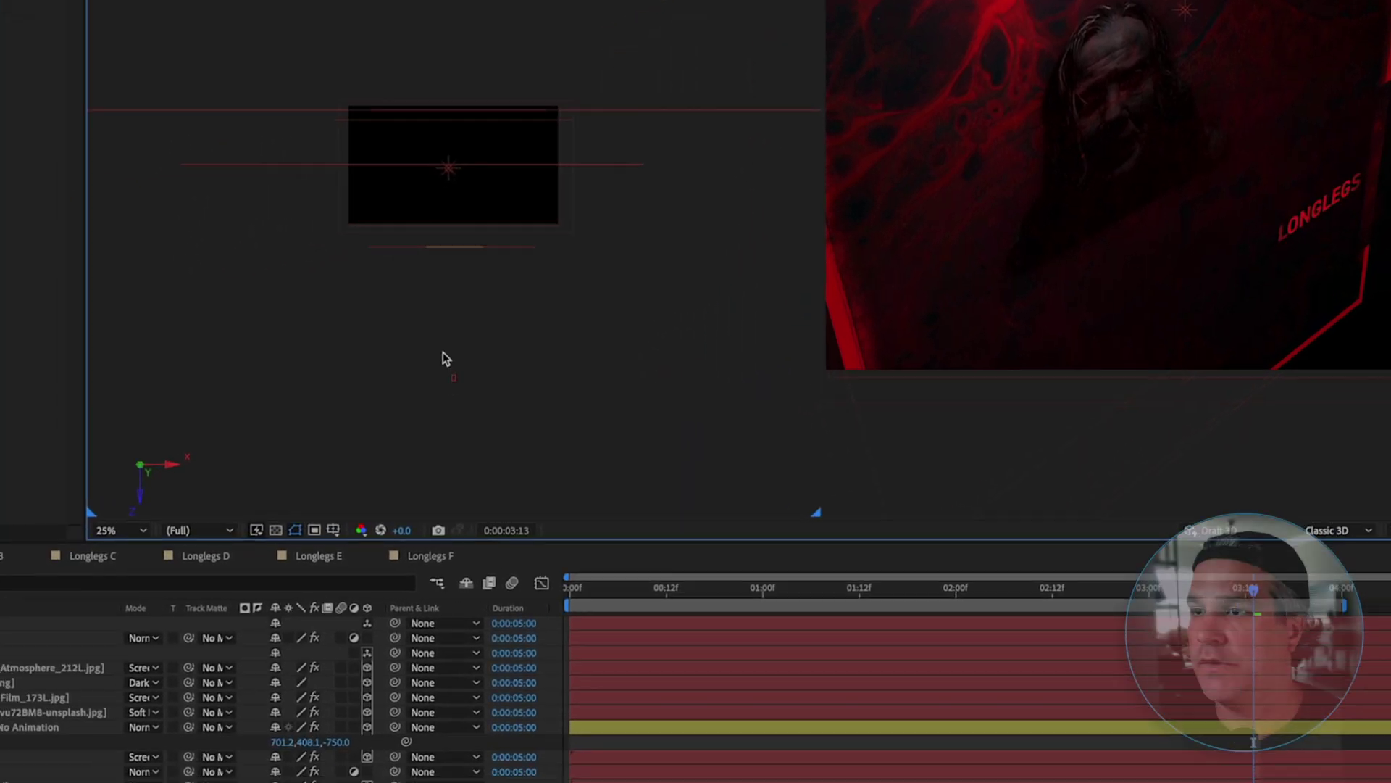
{"action": "left_click", "coordinate": [108, 693]}
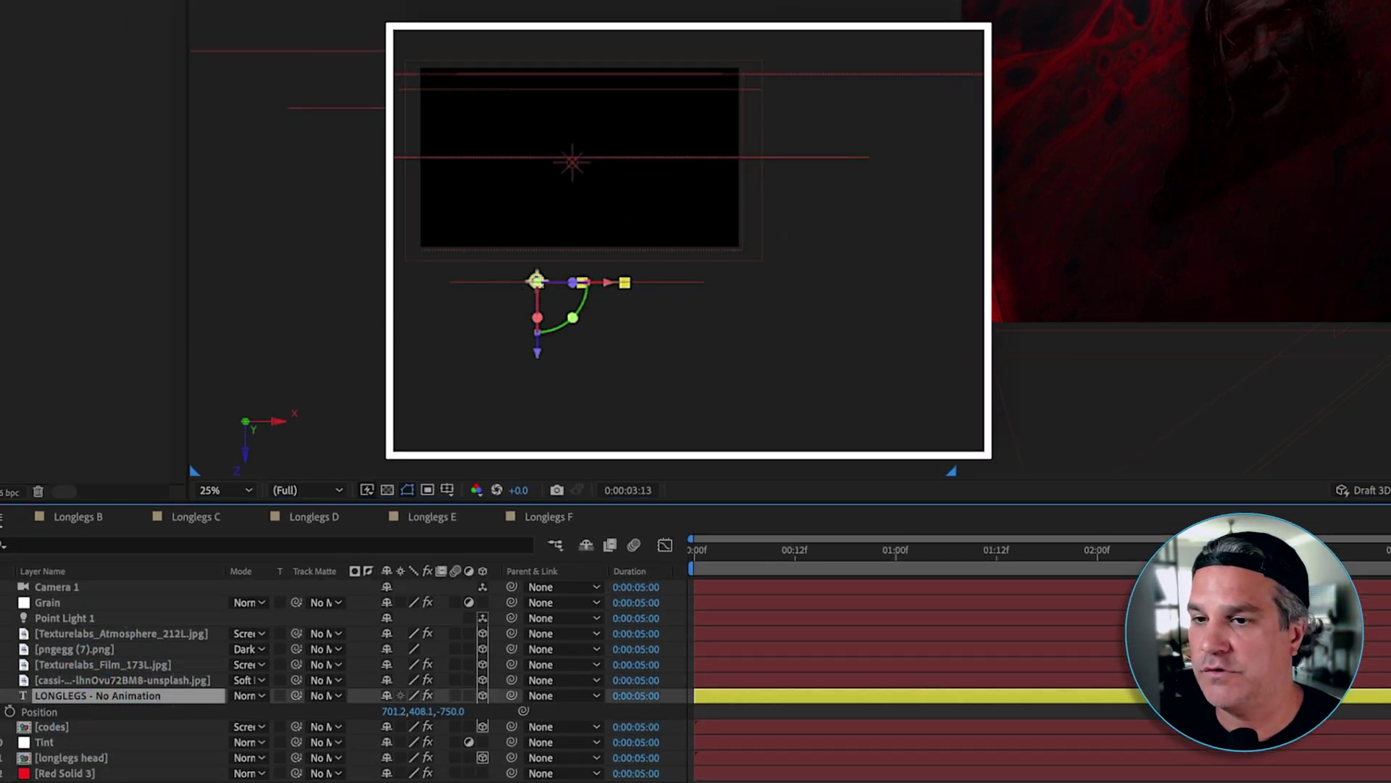
{"action": "left_click", "coordinate": [1359, 598]}
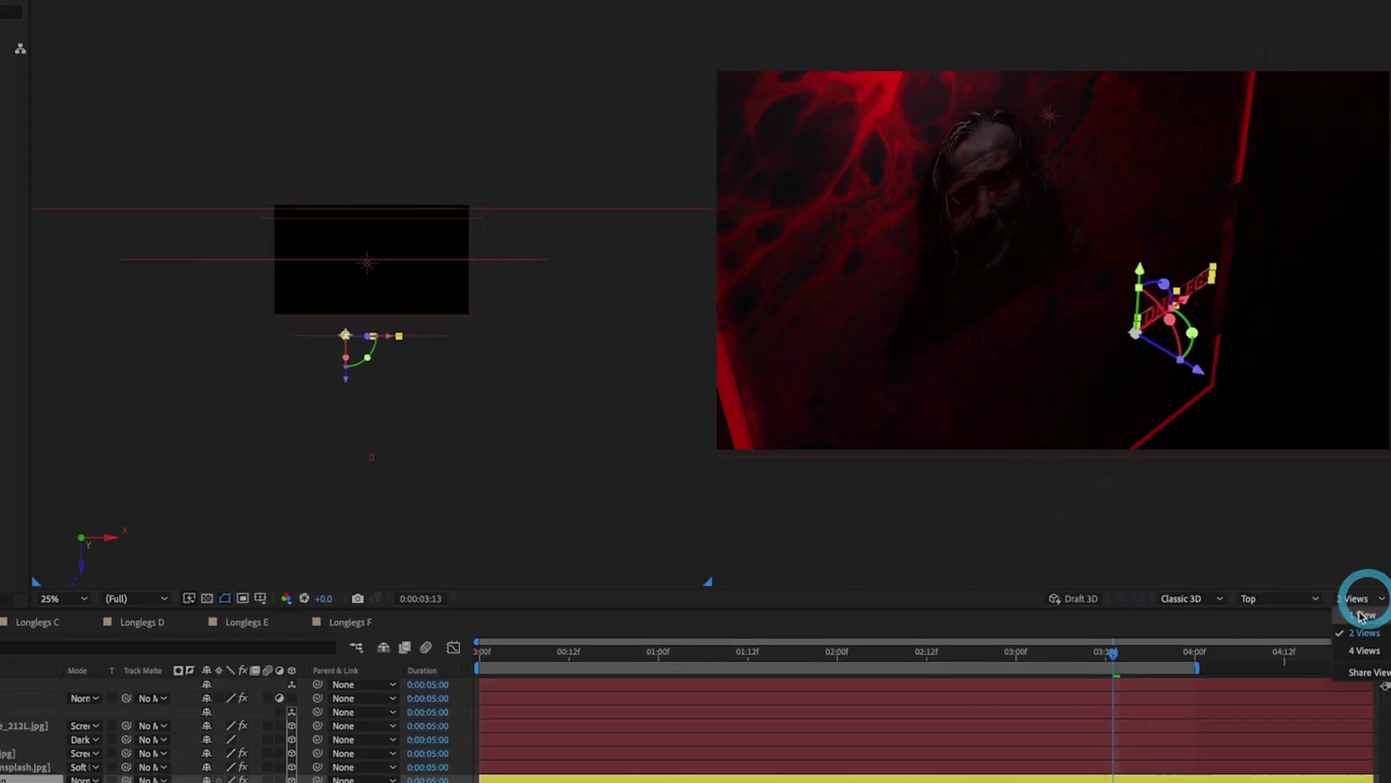
{"action": "left_click", "coordinate": [1361, 616]}
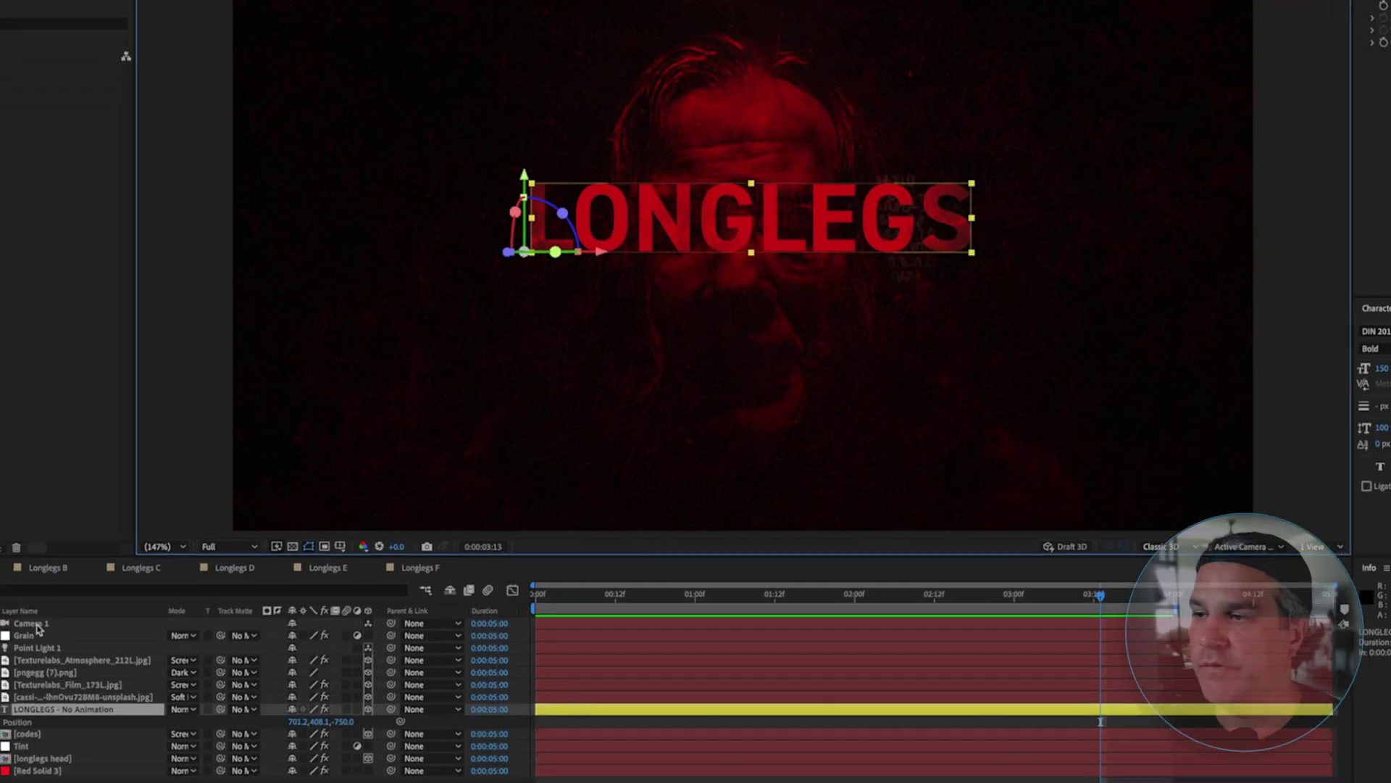
Deselect the title layer and play the LONGLEGS comp back from 0:00:00:17
{"action": "left_click", "coordinate": [115, 534]}
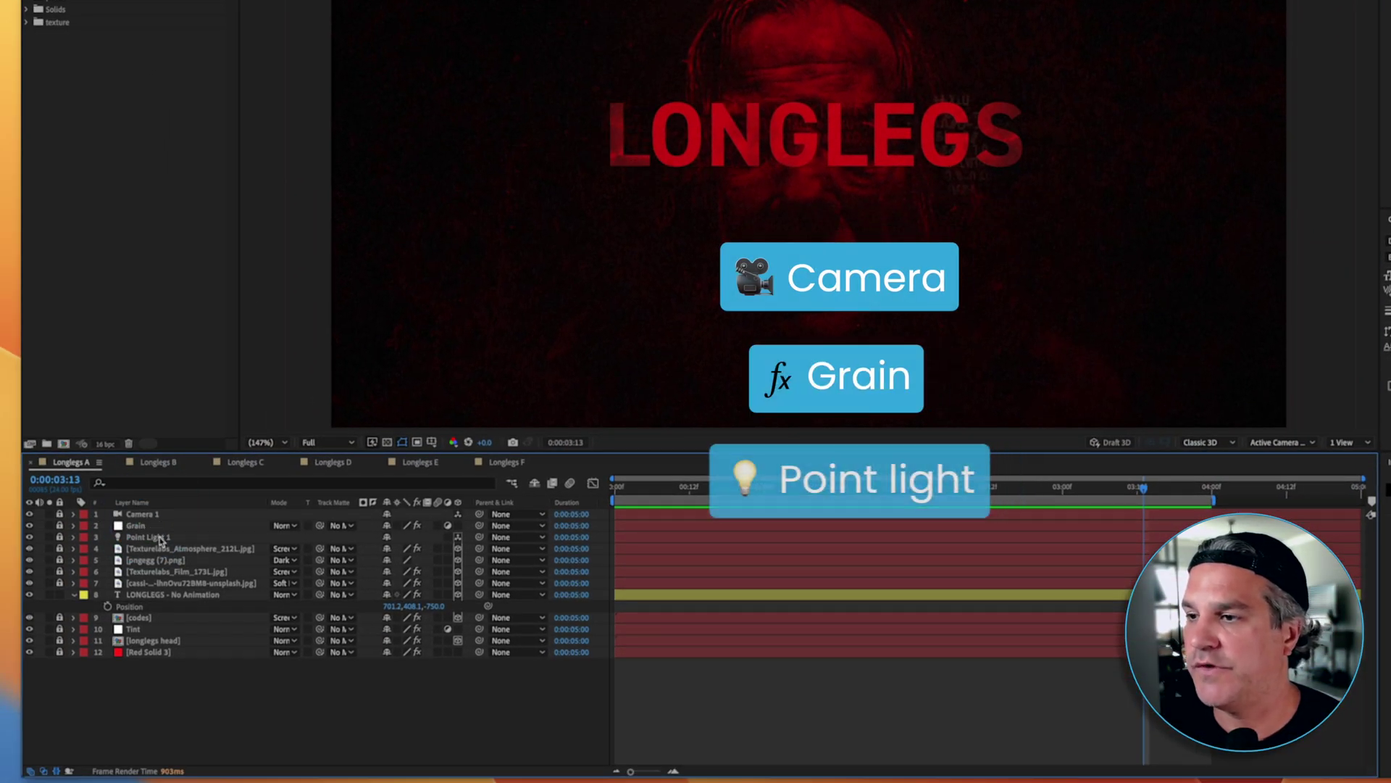
{"action": "left_click", "coordinate": [721, 606]}
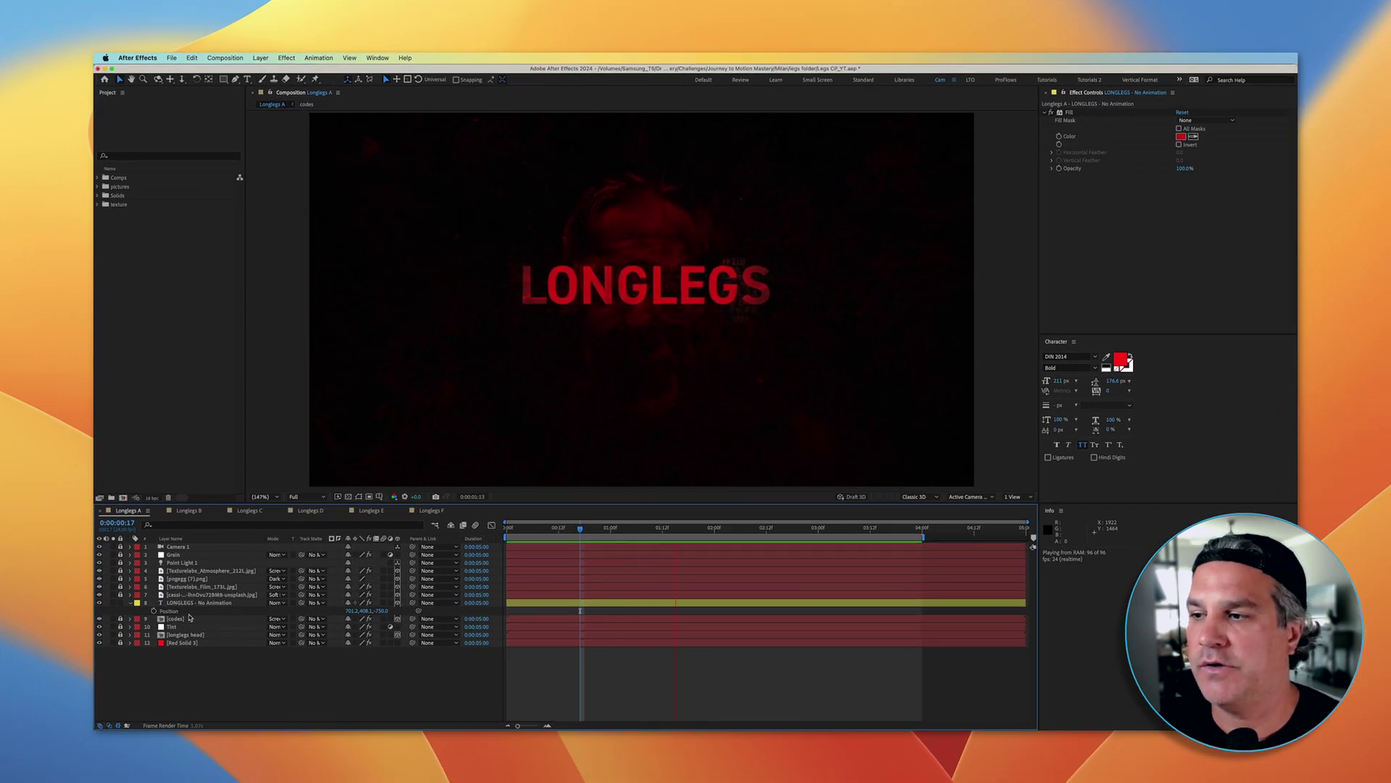
Select the 'LONGLEGS - No Animation' layer to list its Fill, Gaussian Blur and S_Glow effects
{"action": "left_click", "coordinate": [197, 604]}
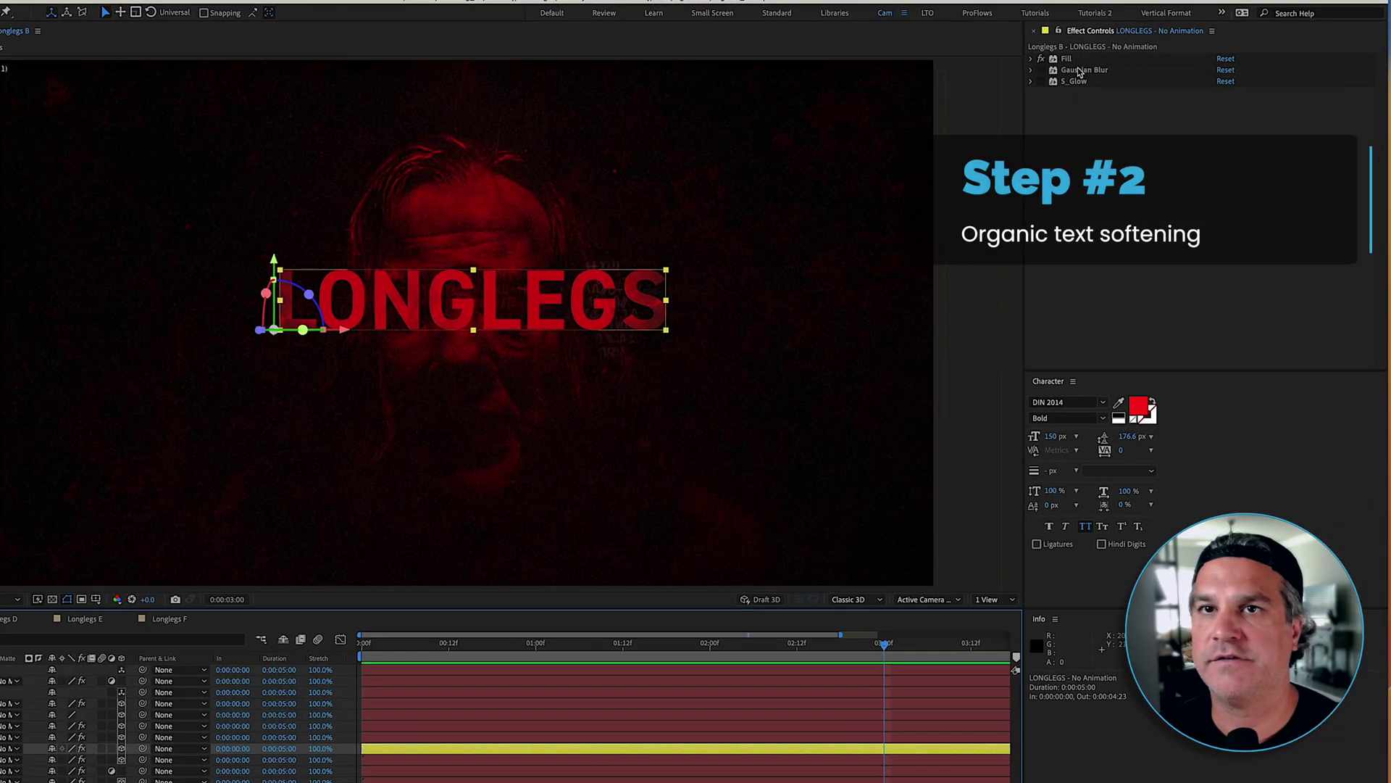
Expand Gaussian Blur to show Blurriness 5.0, Horizontal and Vertical, and Repeat Edge Pixels on
{"action": "left_click", "coordinate": [1040, 103]}
{"action": "left_click", "coordinate": [940, 90]}
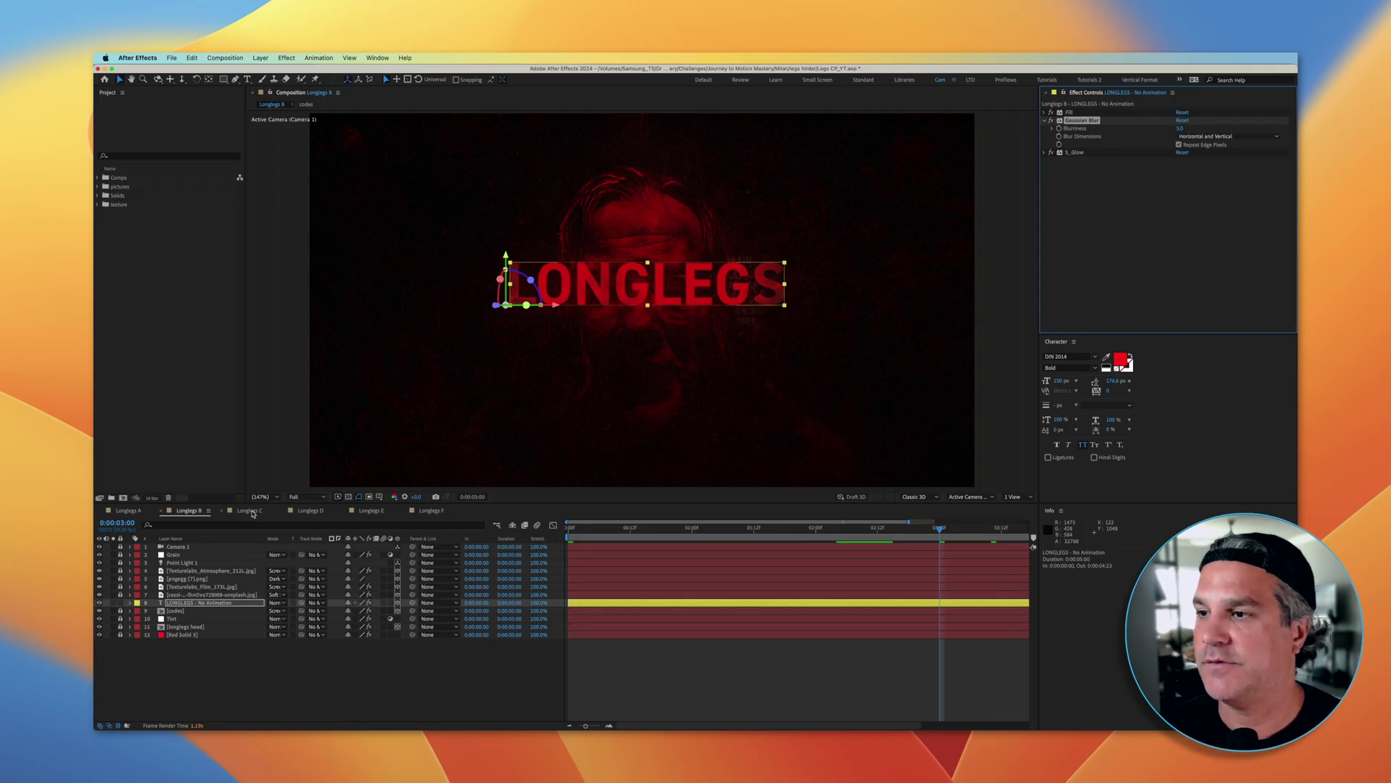
Switch to Longlegs C and open Animation > Apply Animation Preset, browsing User Presets
{"action": "left_click", "coordinate": [249, 511]}
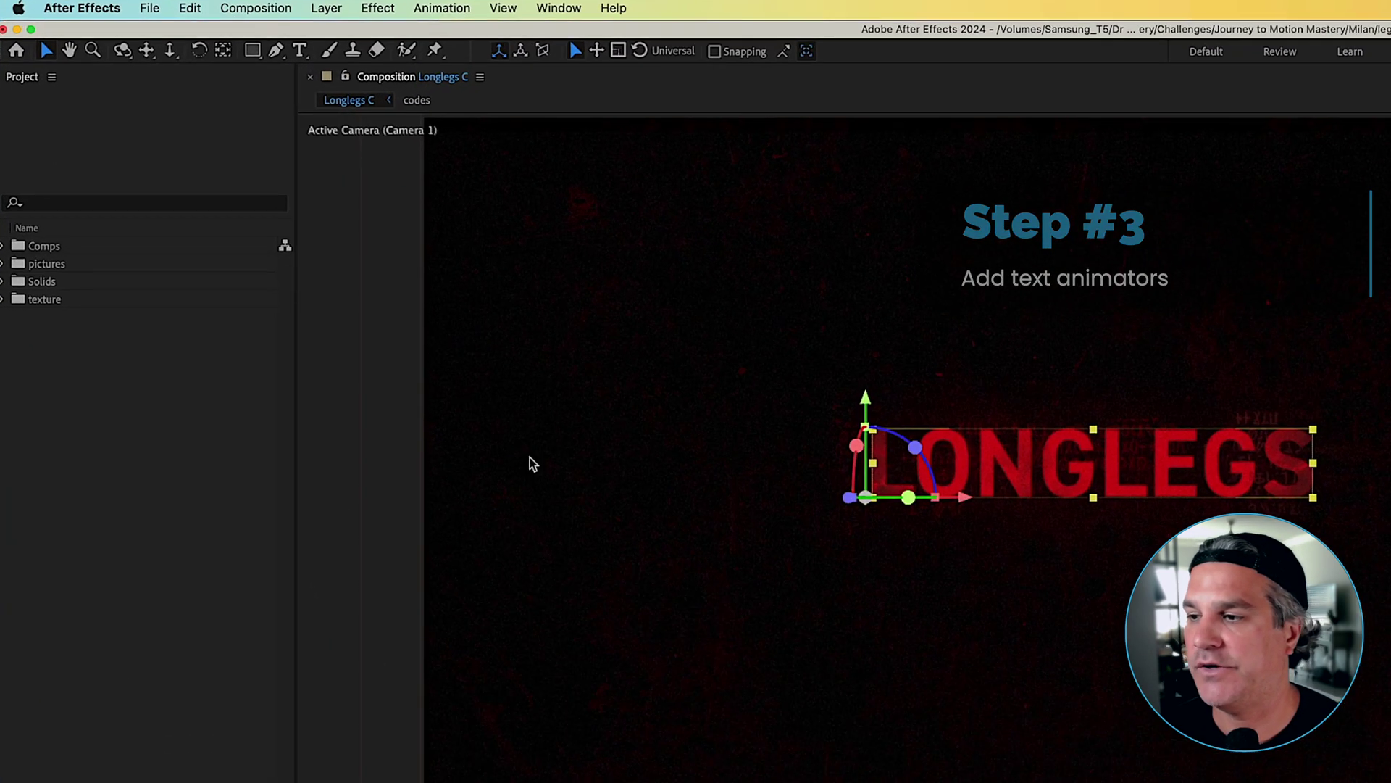
{"action": "left_click", "coordinate": [455, 9]}
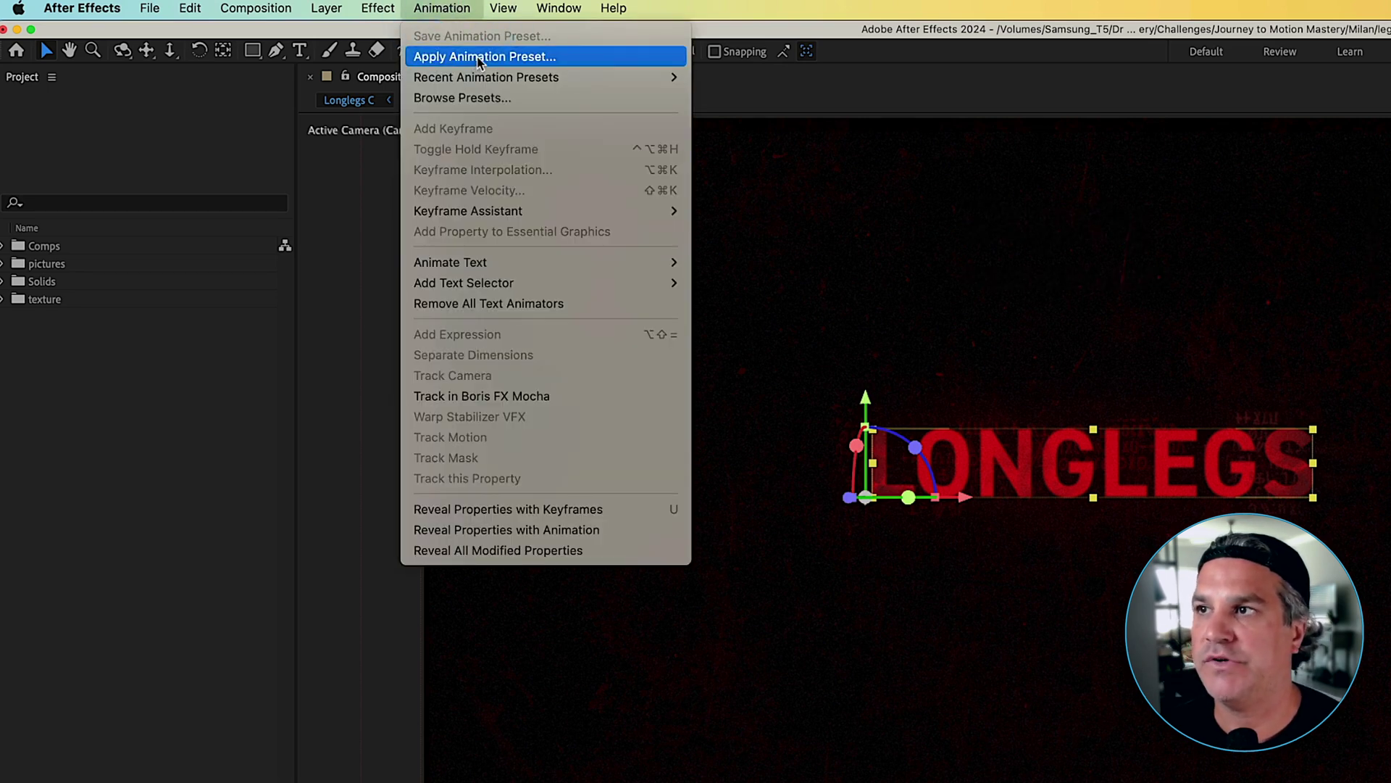
{"action": "mouse_move", "coordinate": [490, 78]}
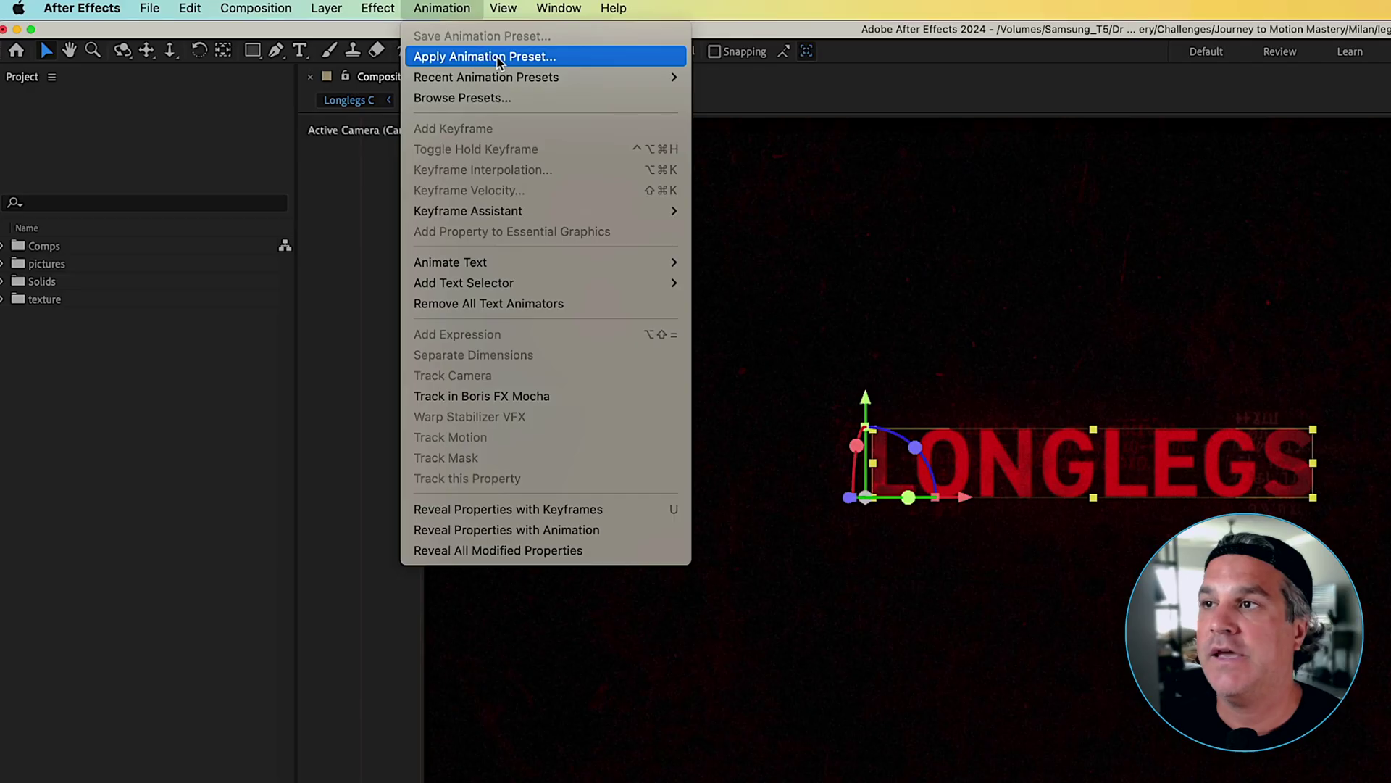
{"action": "left_click", "coordinate": [499, 58]}
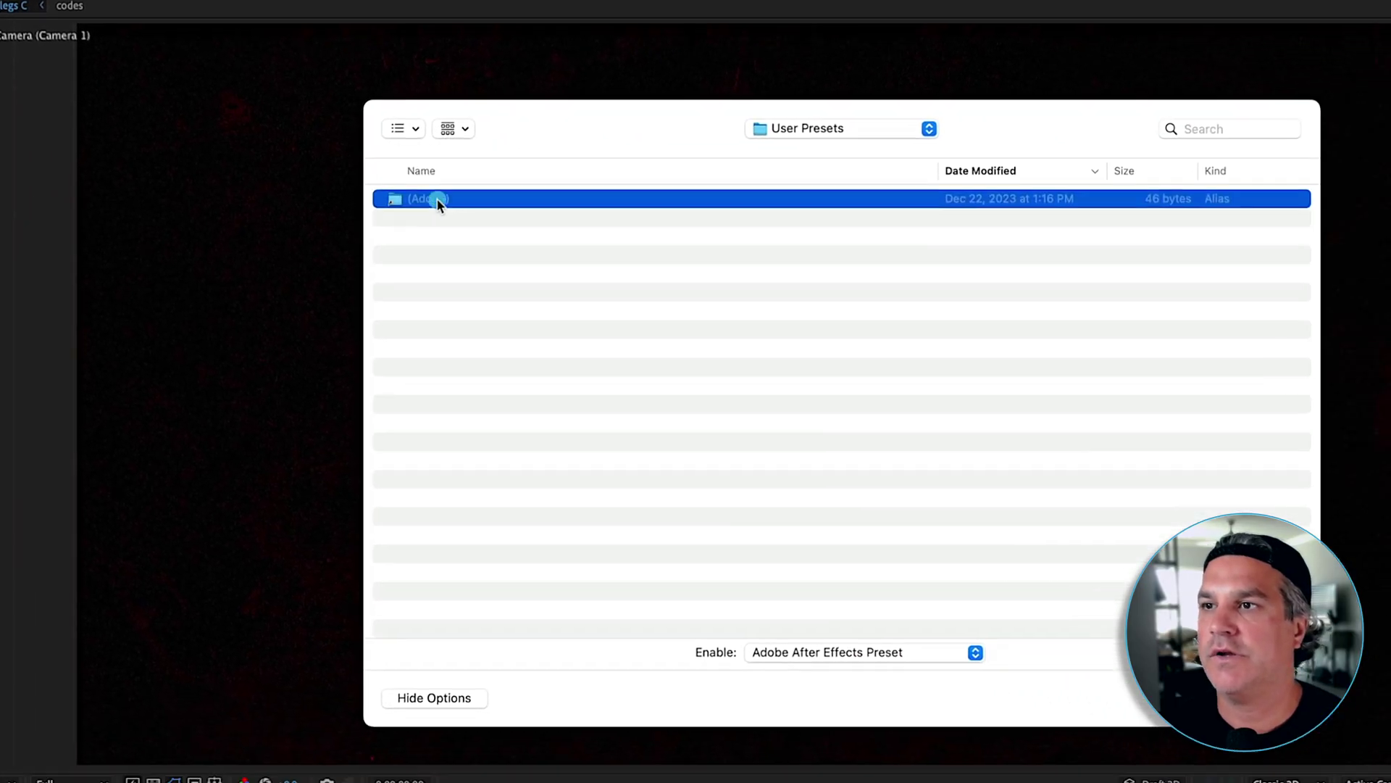
Browse the Presets > Text folders, looking through Animate In, Animate Out and Blurs
{"action": "double_click", "coordinate": [724, 277]}
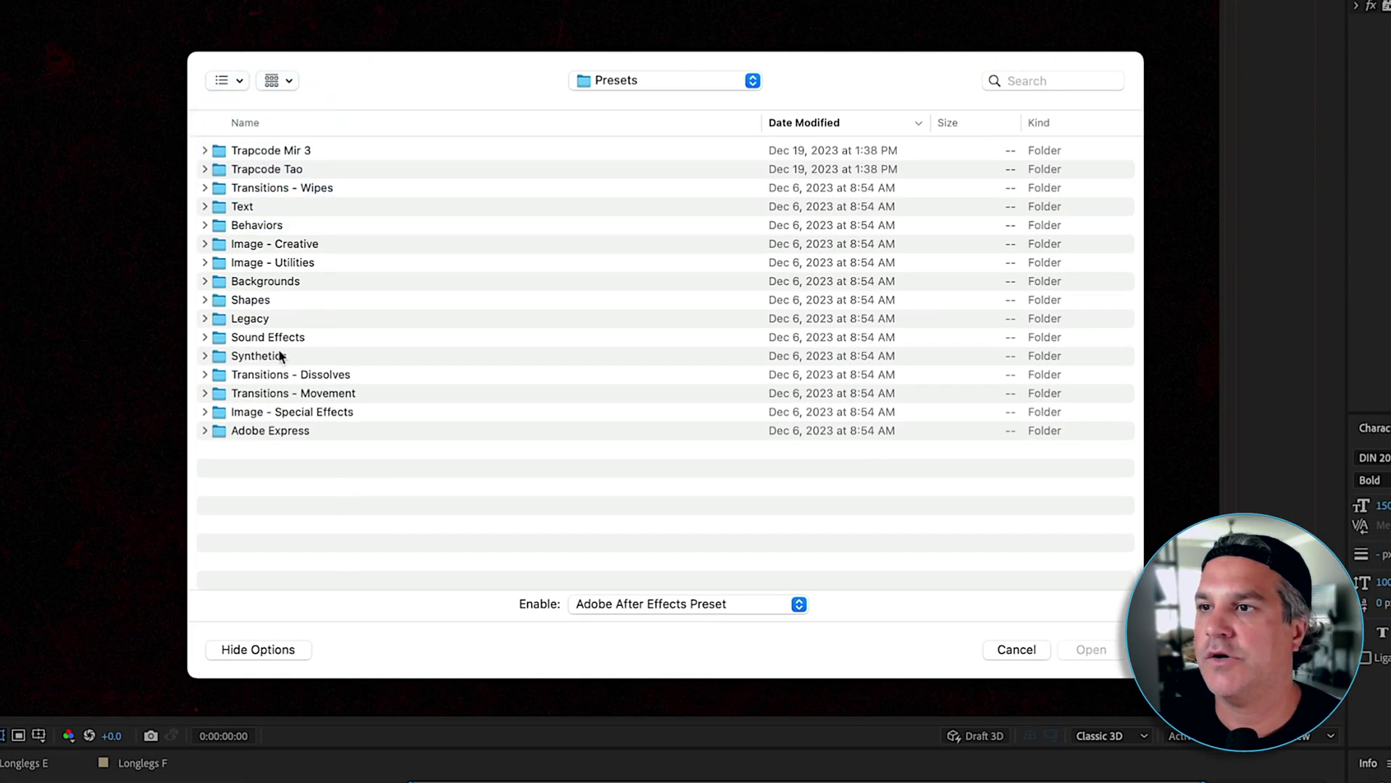
{"action": "double_click", "coordinate": [245, 208]}
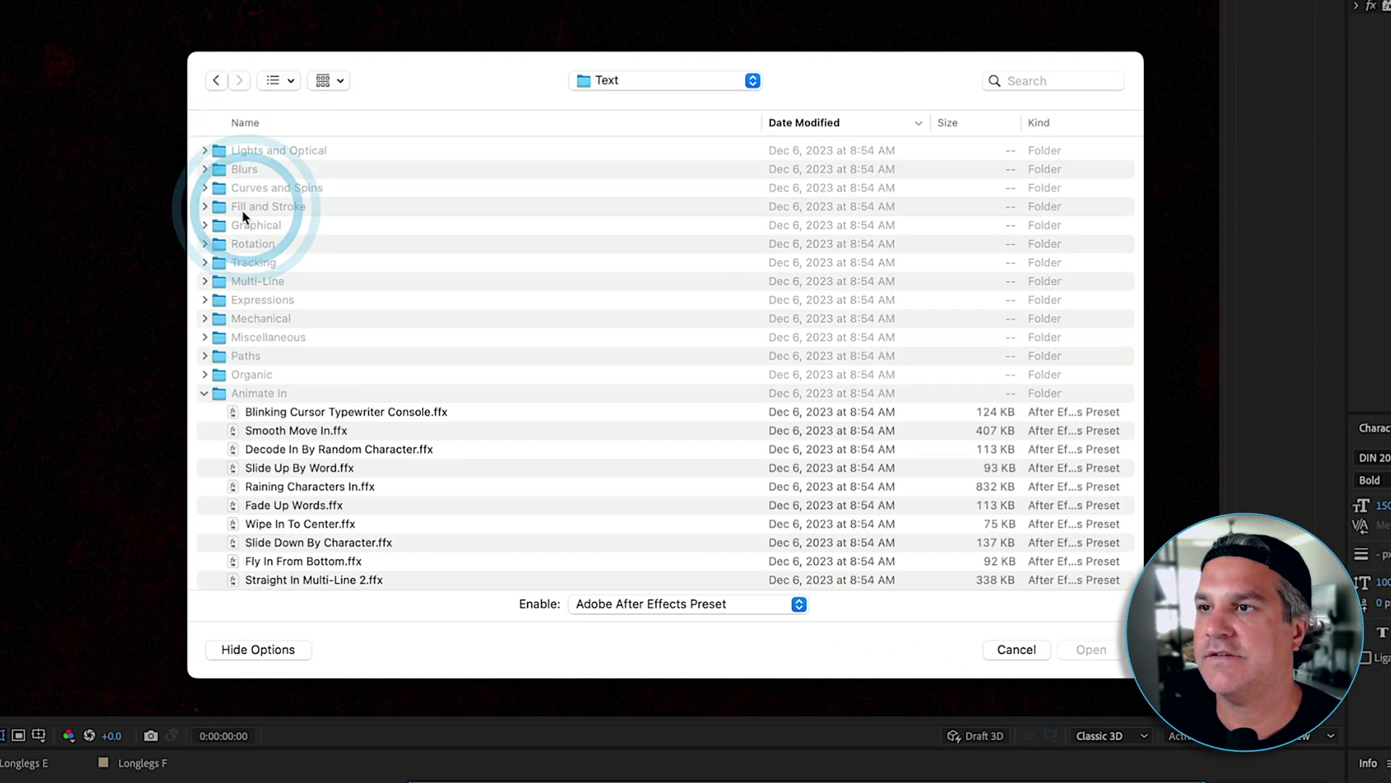
{"action": "left_click", "coordinate": [202, 394]}
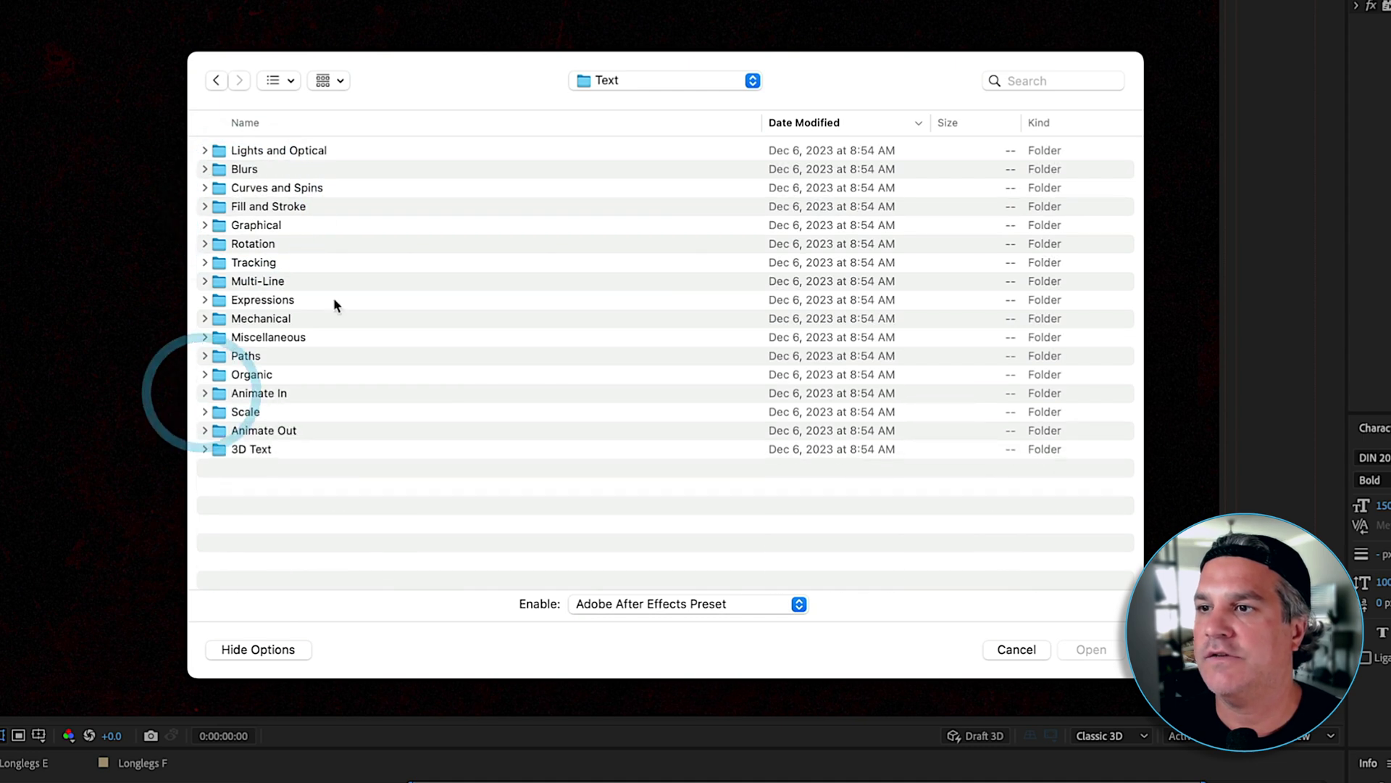
{"action": "left_click", "coordinate": [271, 394]}
{"action": "left_click", "coordinate": [274, 433]}
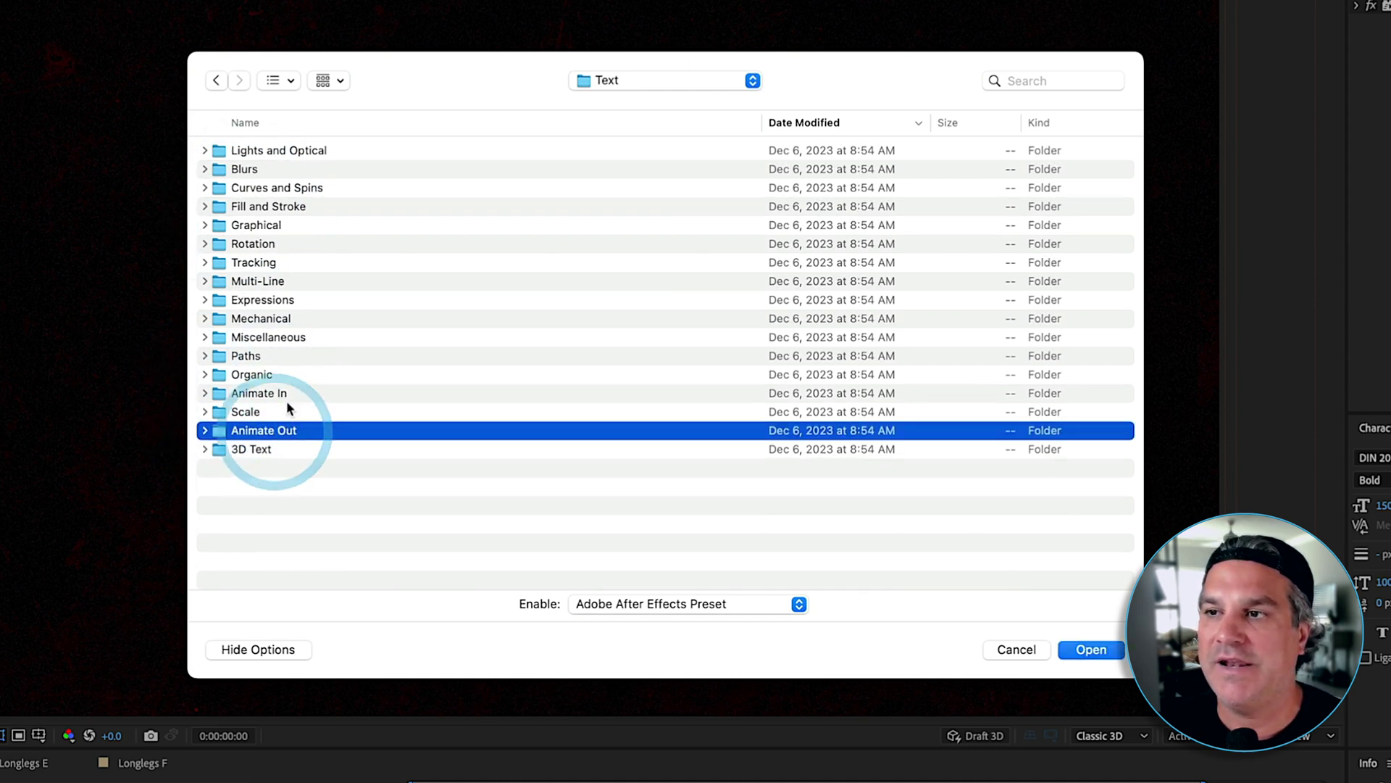
{"action": "left_click", "coordinate": [248, 171]}
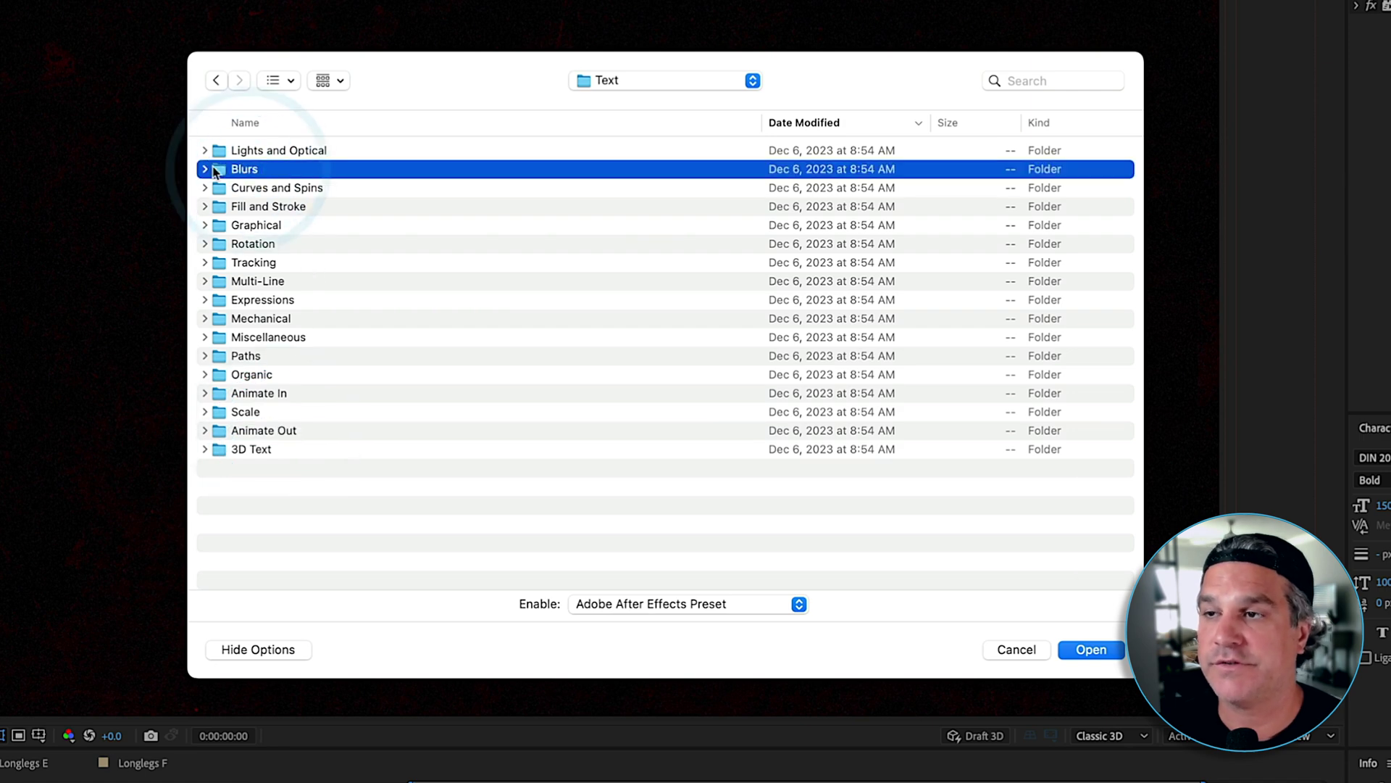
Look at the Slide Down and Slide Up By Character presets in Animate In, then cancel
{"action": "left_click", "coordinate": [204, 393]}
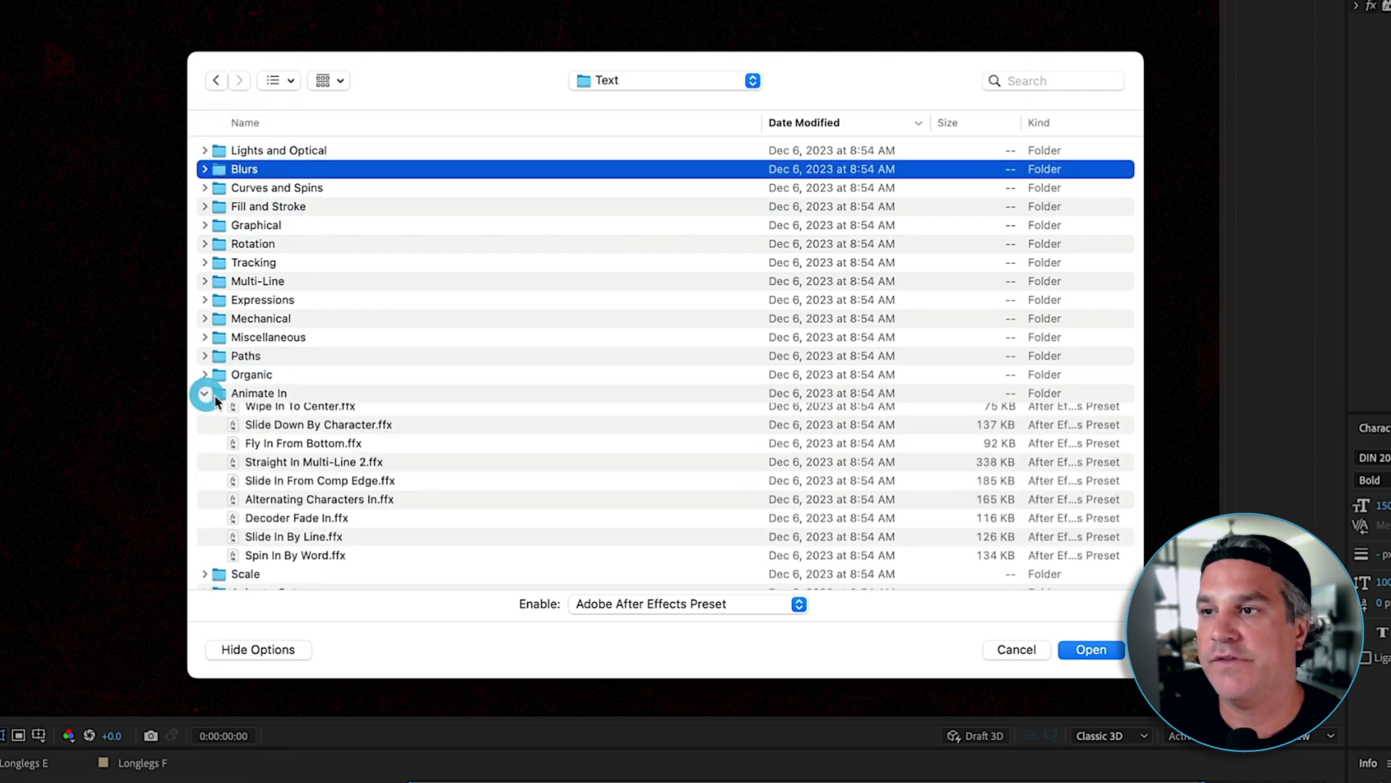
{"action": "scroll", "coordinate": [283, 395], "scroll_direction": "down", "scroll_amount": 4}
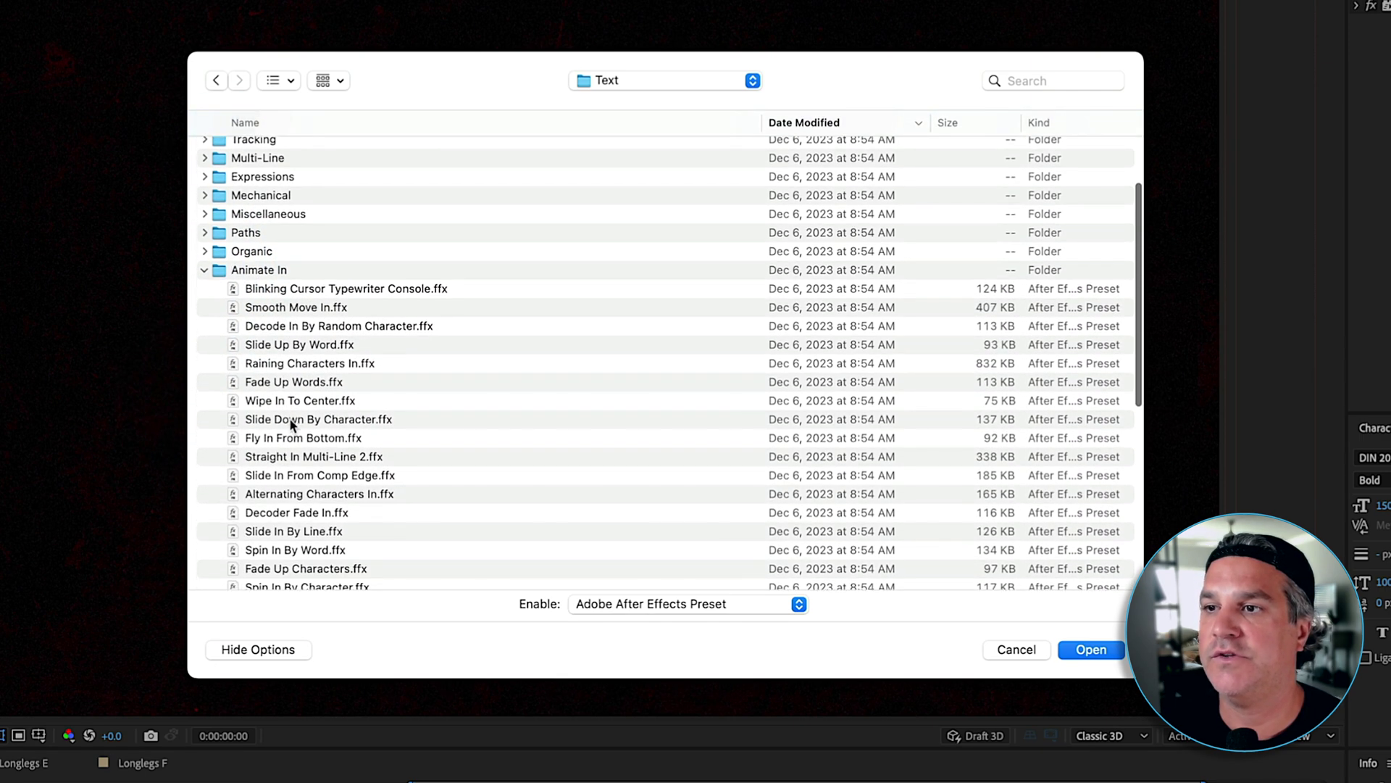
{"action": "left_click", "coordinate": [290, 407]}
{"action": "left_click", "coordinate": [298, 424]}
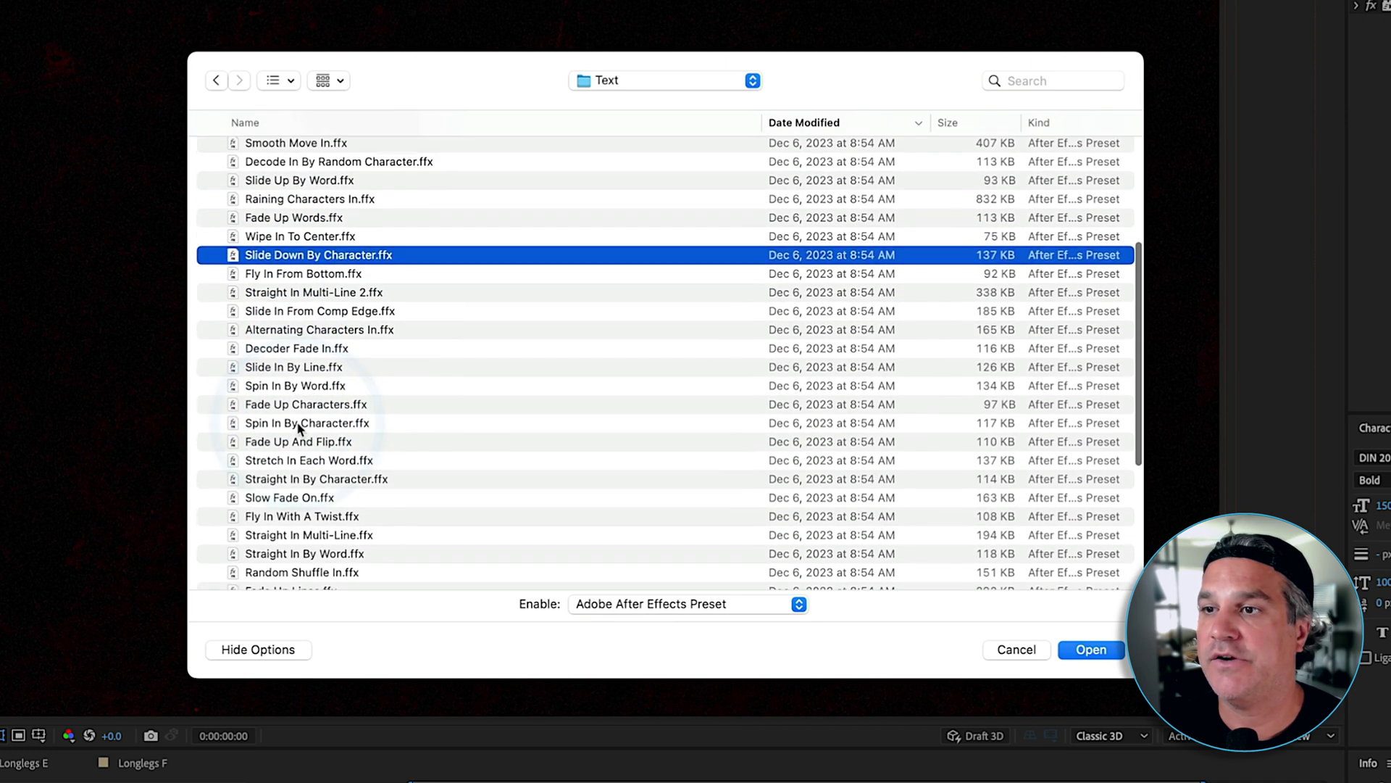
{"action": "scroll", "coordinate": [299, 428], "scroll_direction": "down", "scroll_amount": 3}
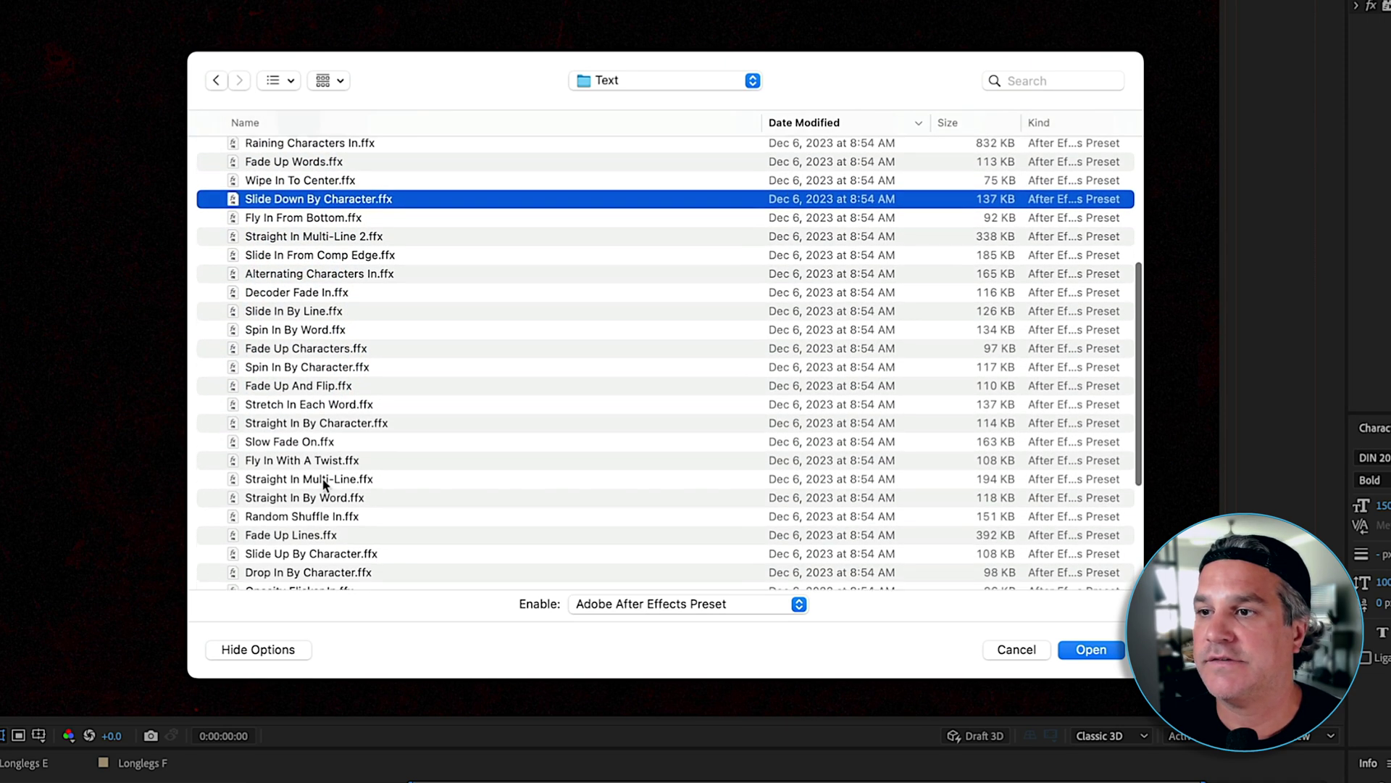
{"action": "scroll", "coordinate": [323, 484], "scroll_direction": "down", "scroll_amount": 3}
{"action": "left_click", "coordinate": [323, 502]}
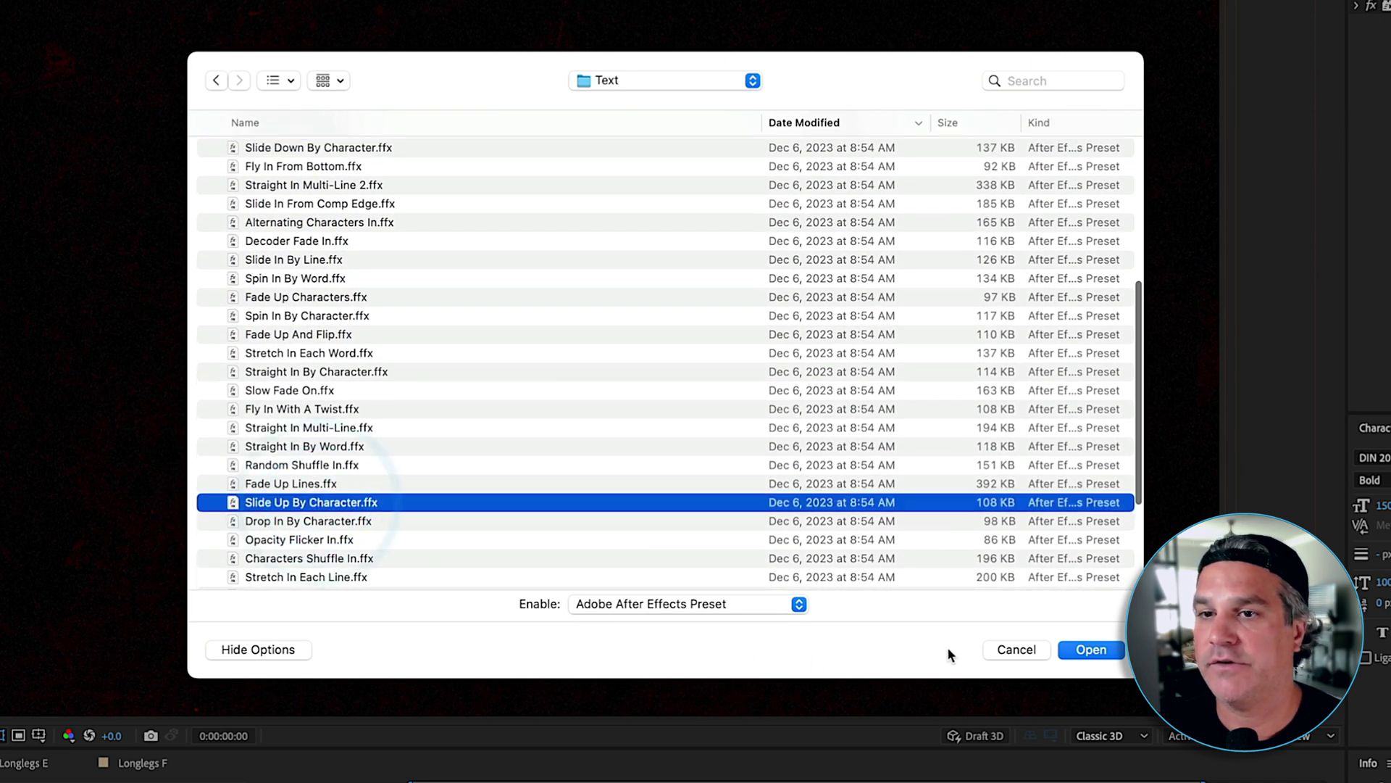
{"action": "left_click", "coordinate": [1015, 650]}
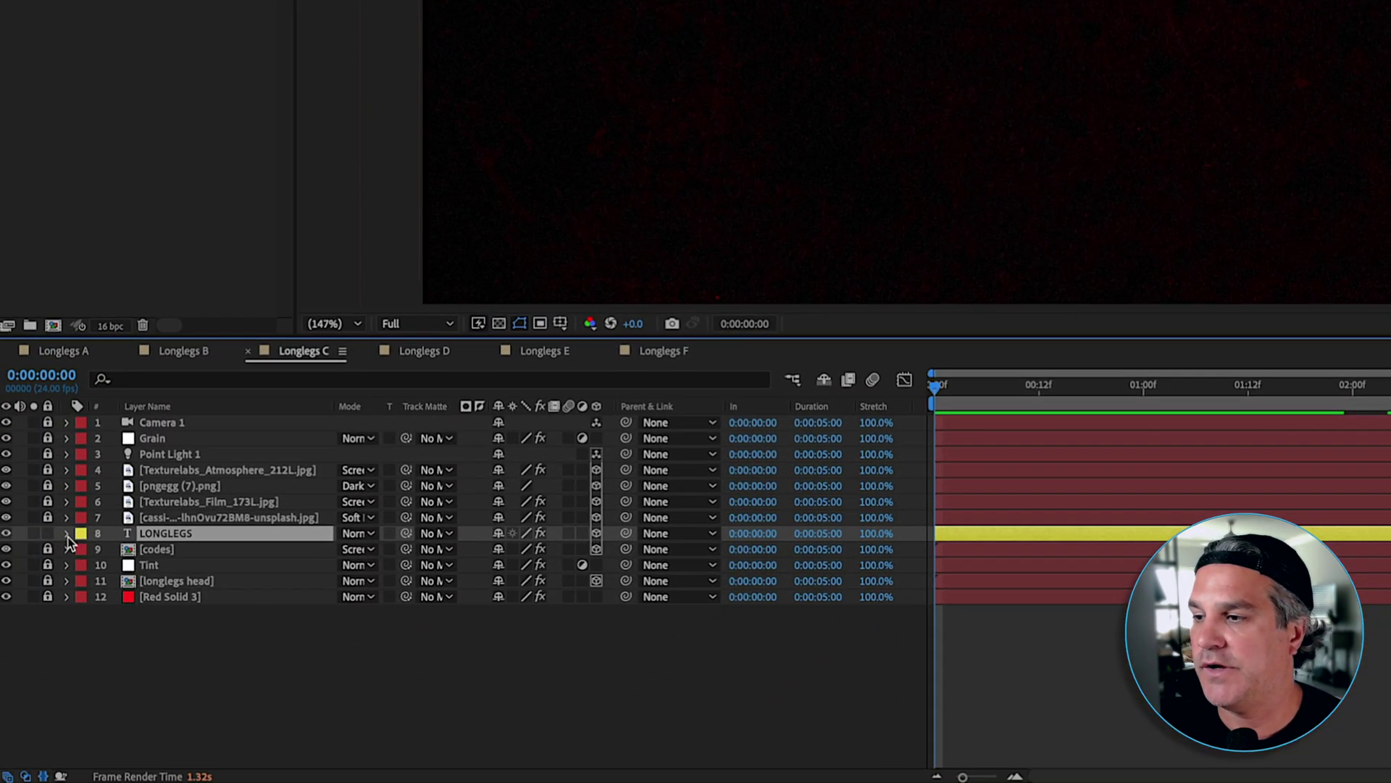
Expand the LONGLEGS text animators and turn on the Blur animator
{"action": "left_click", "coordinate": [66, 534]}
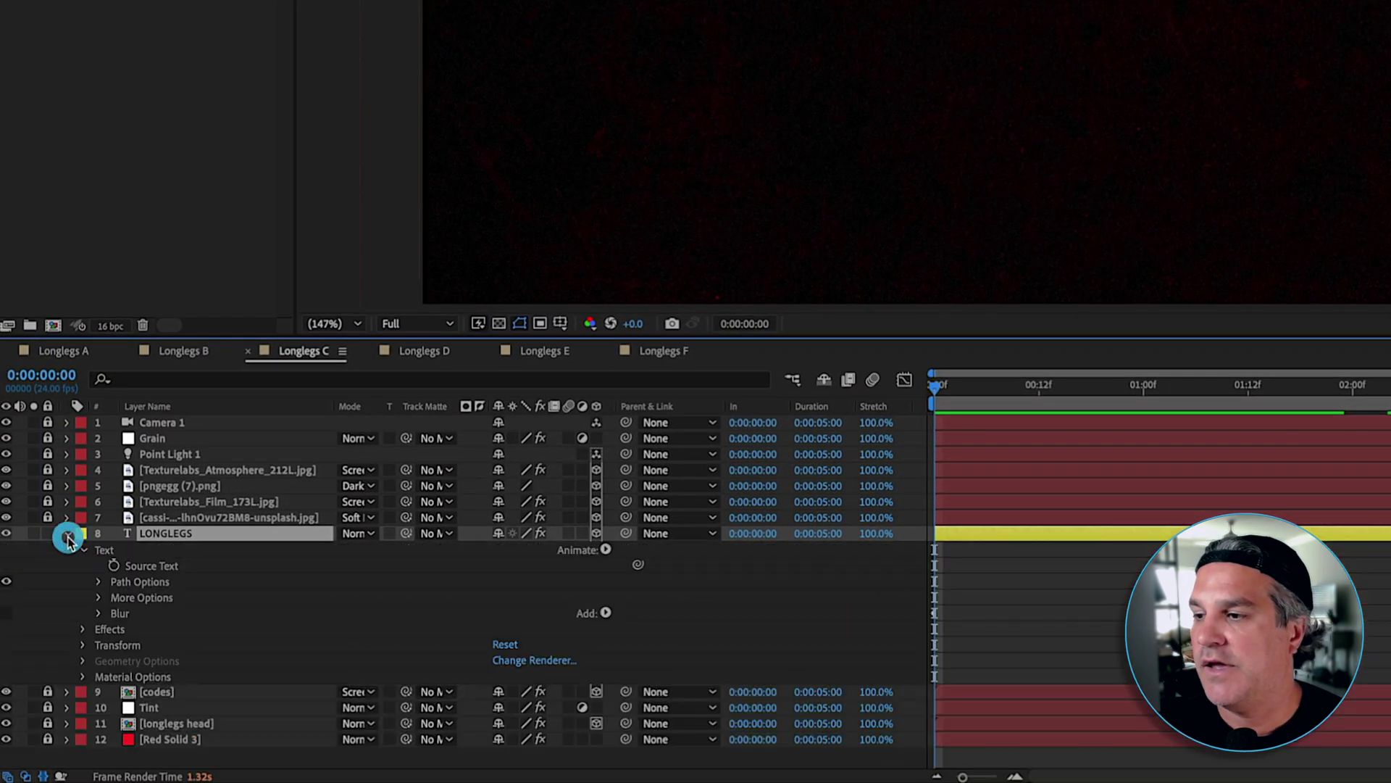
{"action": "left_click", "coordinate": [119, 615]}
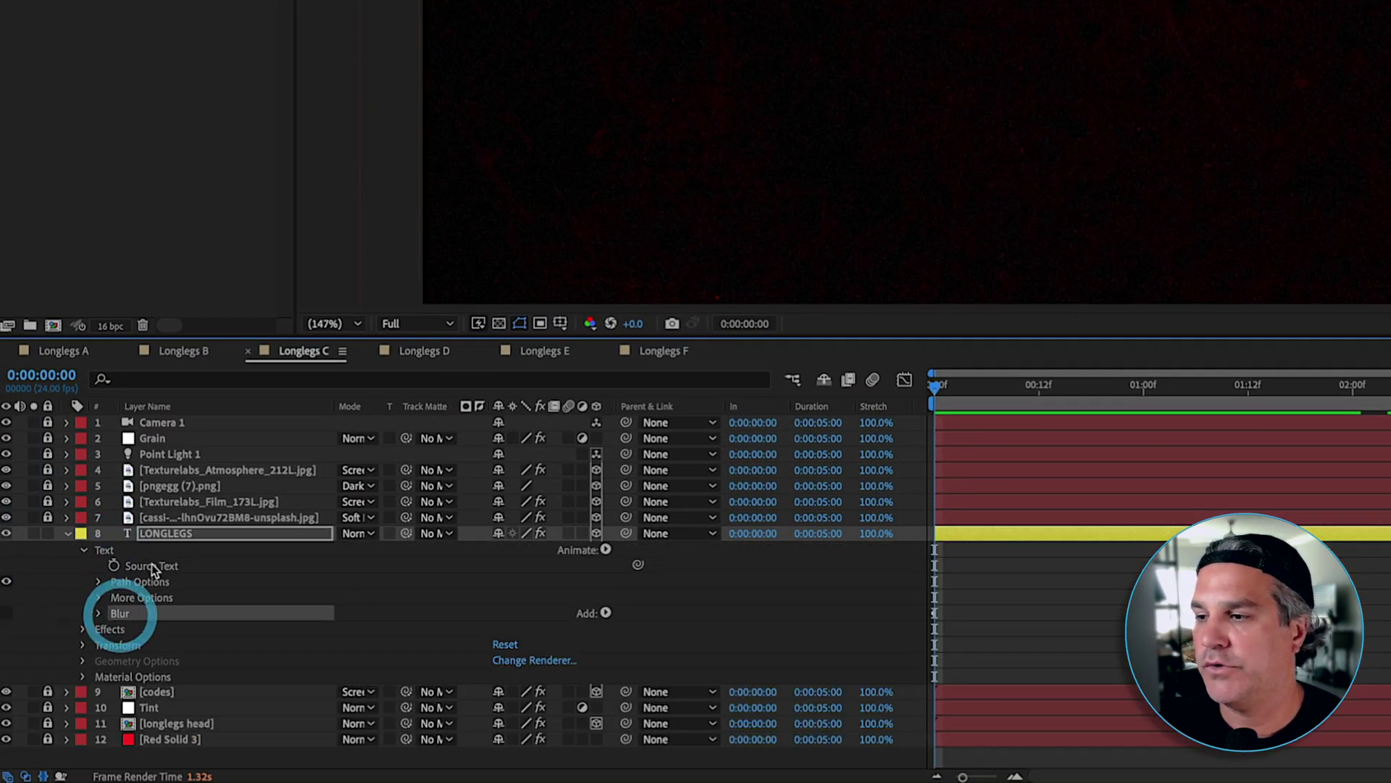
{"action": "left_click", "coordinate": [108, 551]}
{"action": "left_click", "coordinate": [606, 550]}
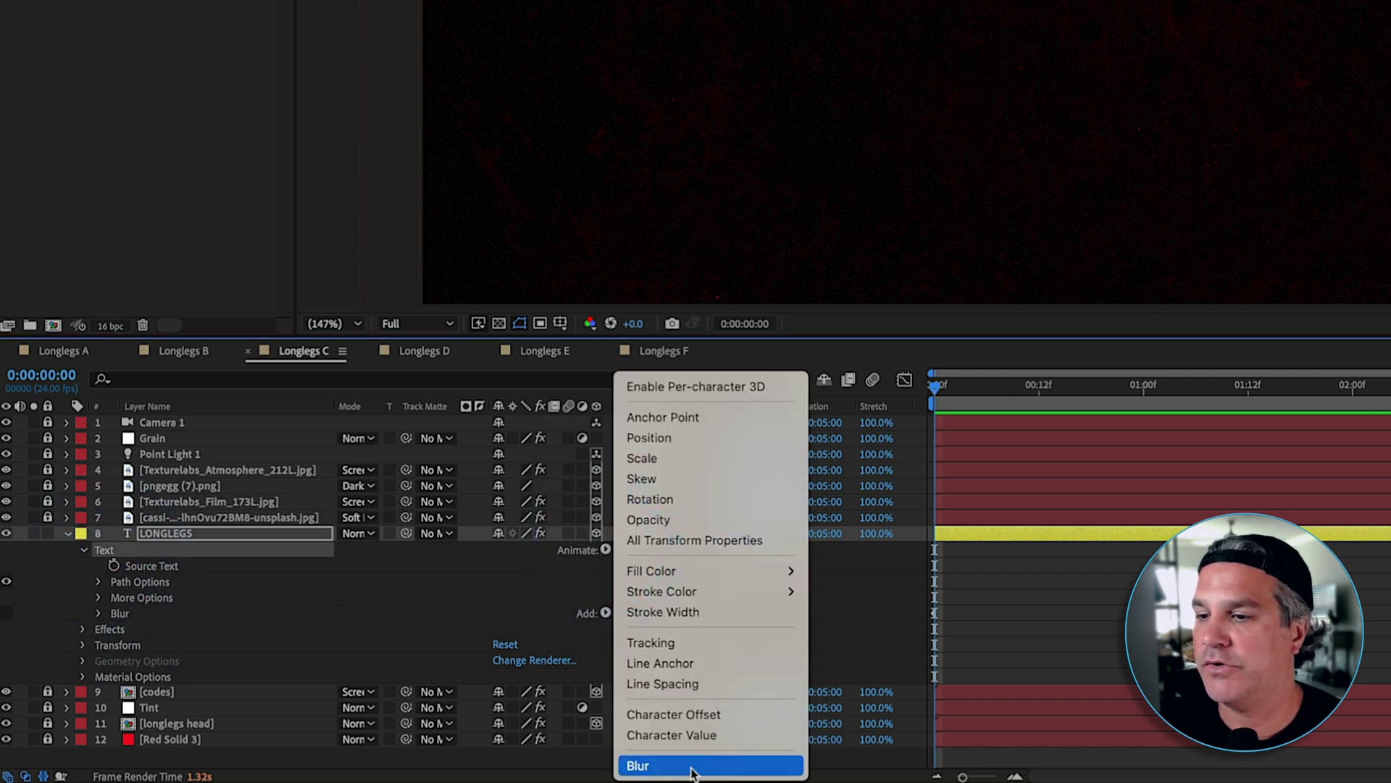
{"action": "left_click", "coordinate": [183, 618]}
{"action": "left_click", "coordinate": [121, 614]}
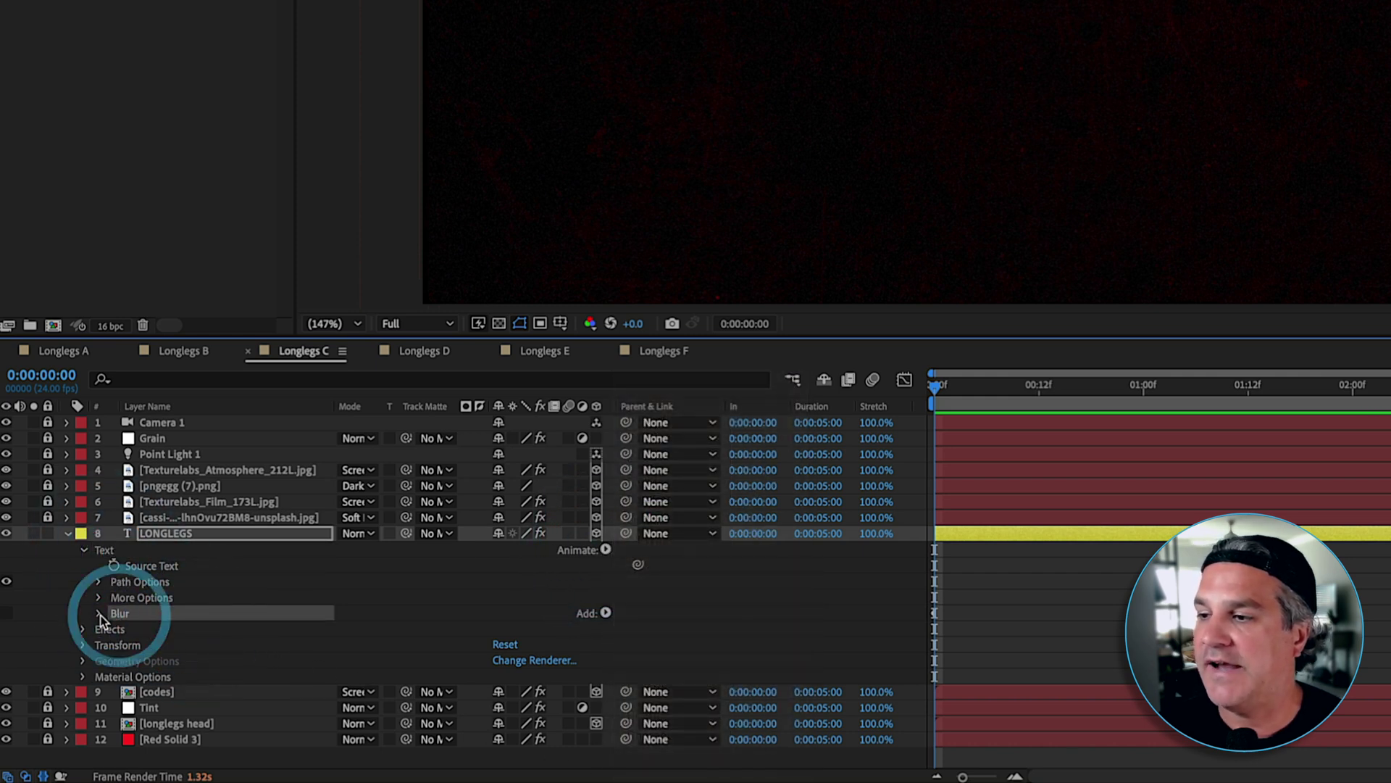
{"action": "left_click", "coordinate": [99, 615]}
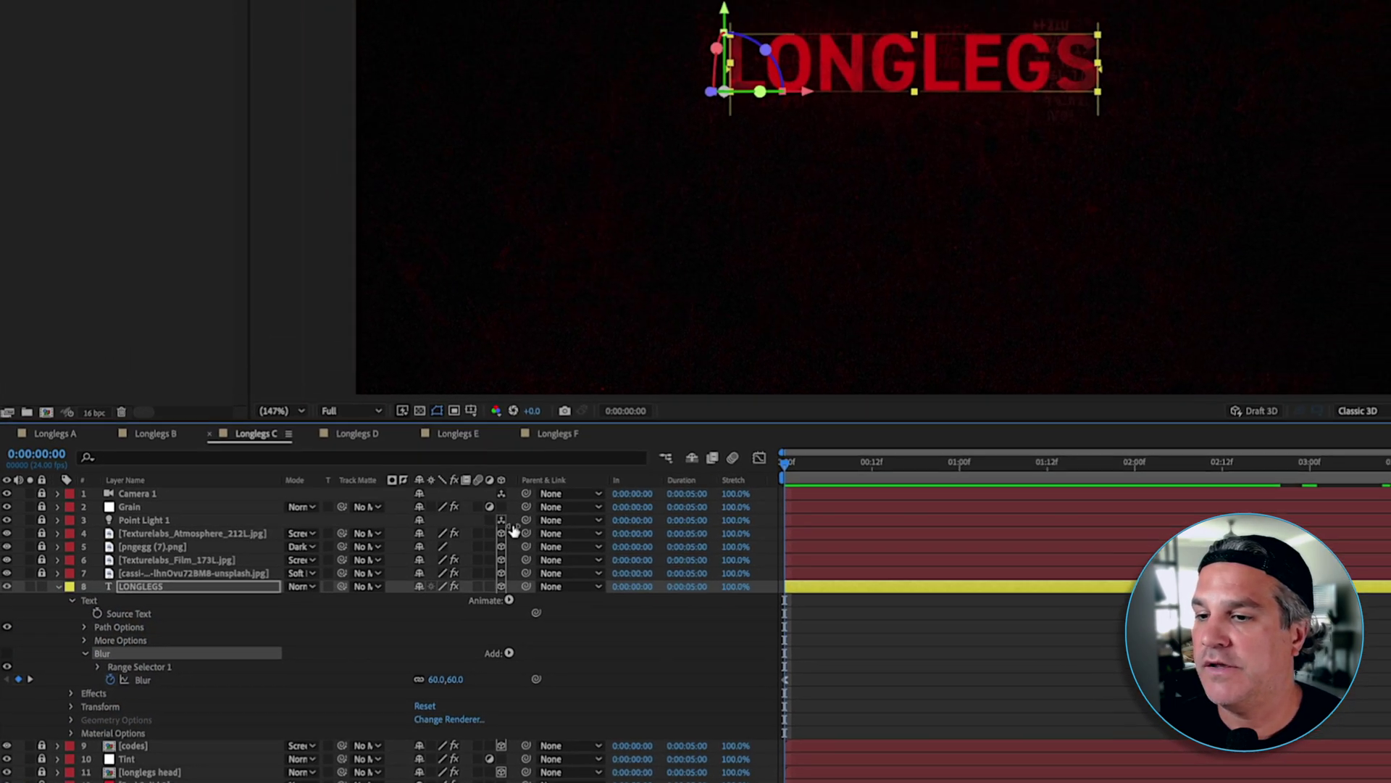
{"action": "left_click", "coordinate": [7, 678]}
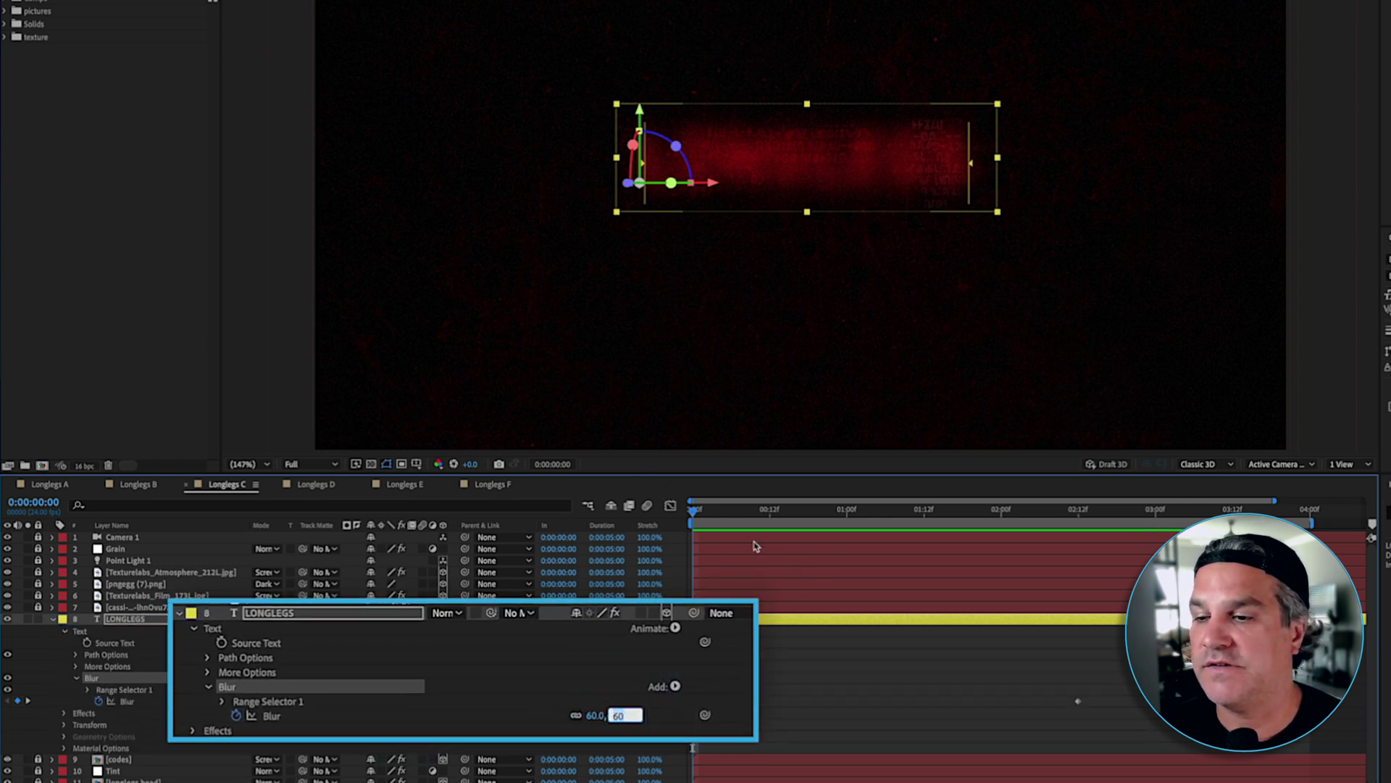
Scrub and preview the title sharpening from blur 60 to 0, then switch to Longlegs D
{"action": "left_click_drag", "start_coordinate": [700, 516], "coordinate": [705, 516]}
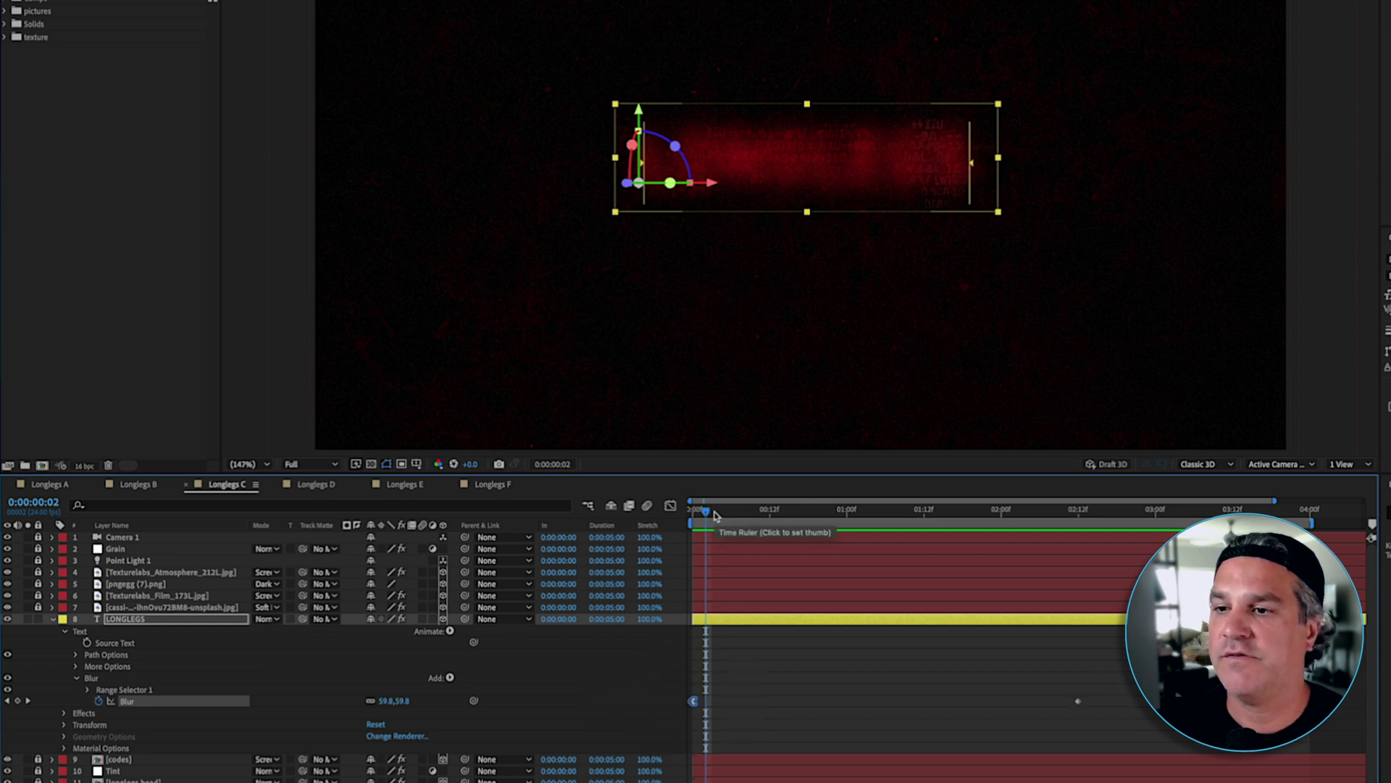
{"action": "left_click_drag", "start_coordinate": [715, 515], "coordinate": [1077, 535]}
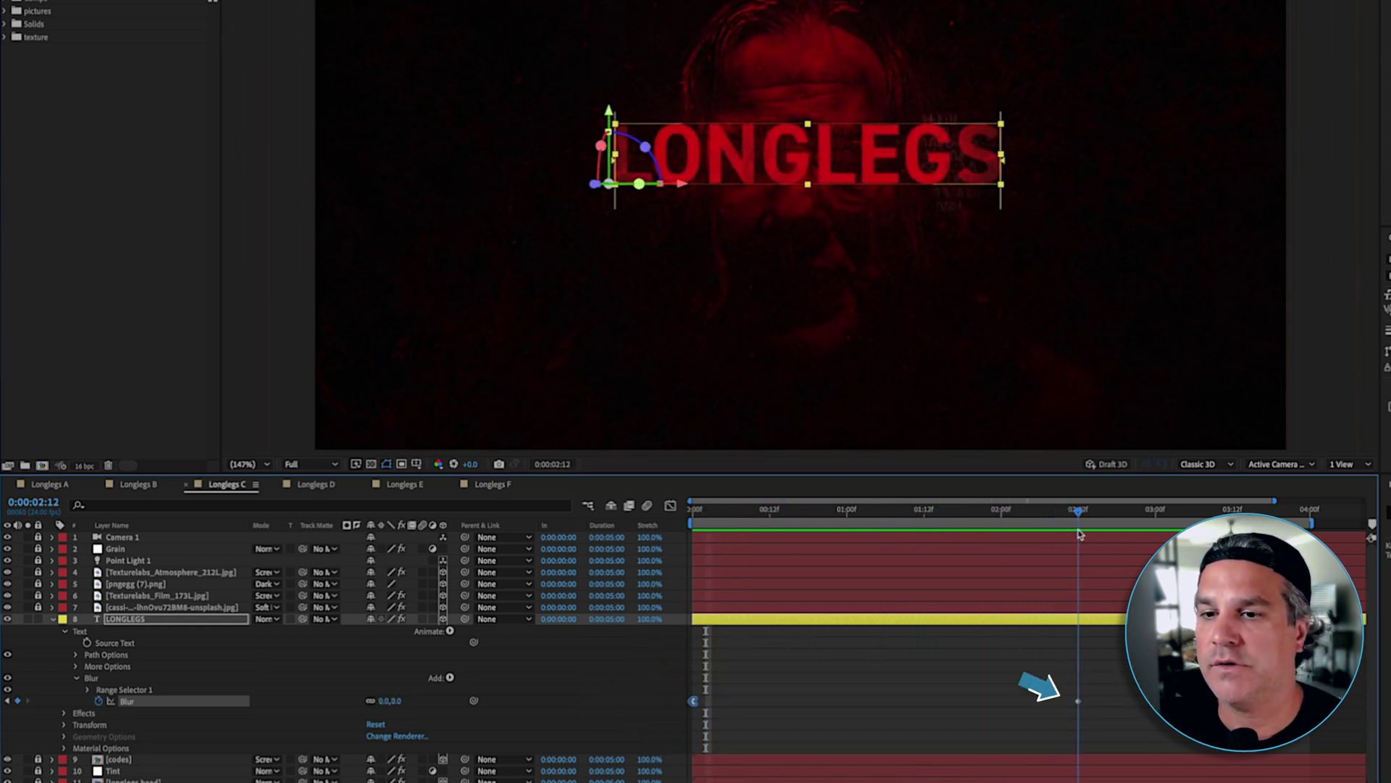
{"action": "key", "text": "space"}
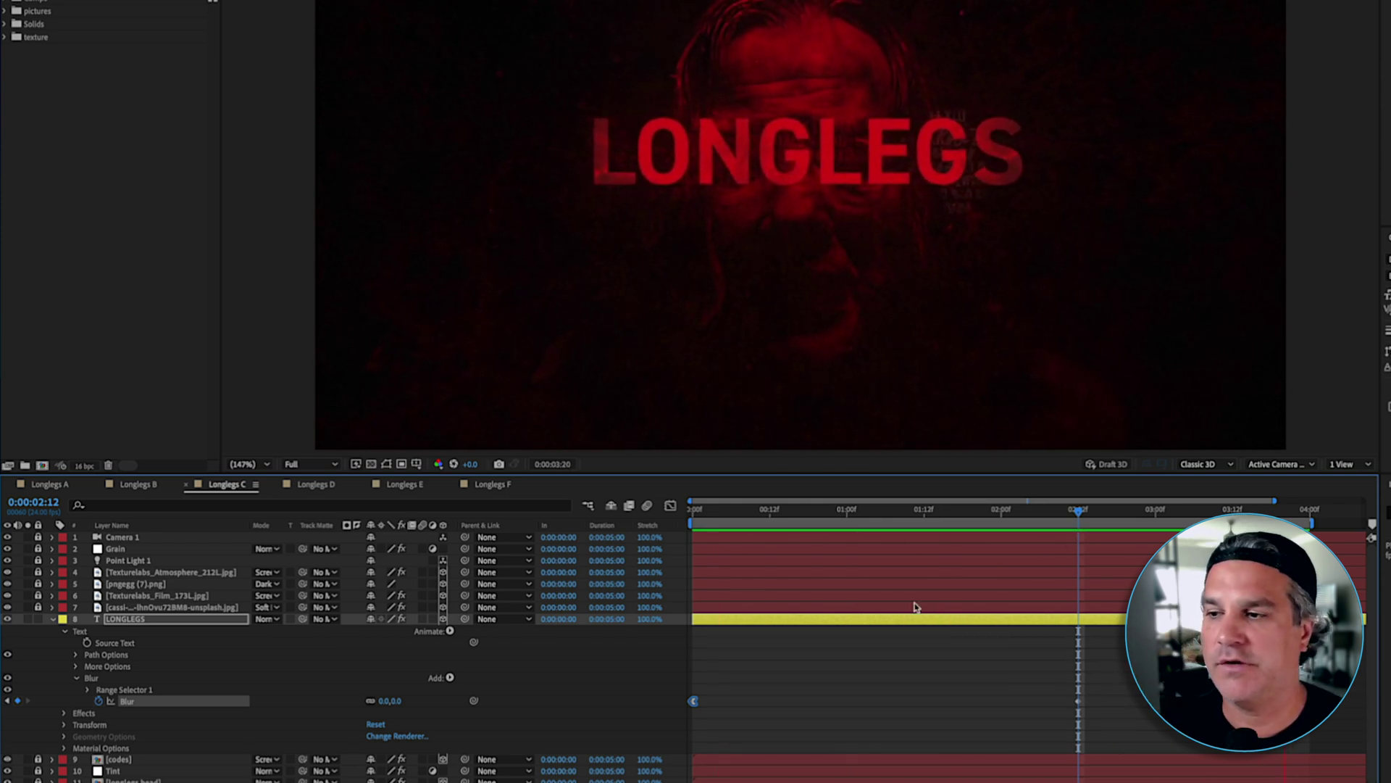
{"action": "left_click", "coordinate": [321, 490]}
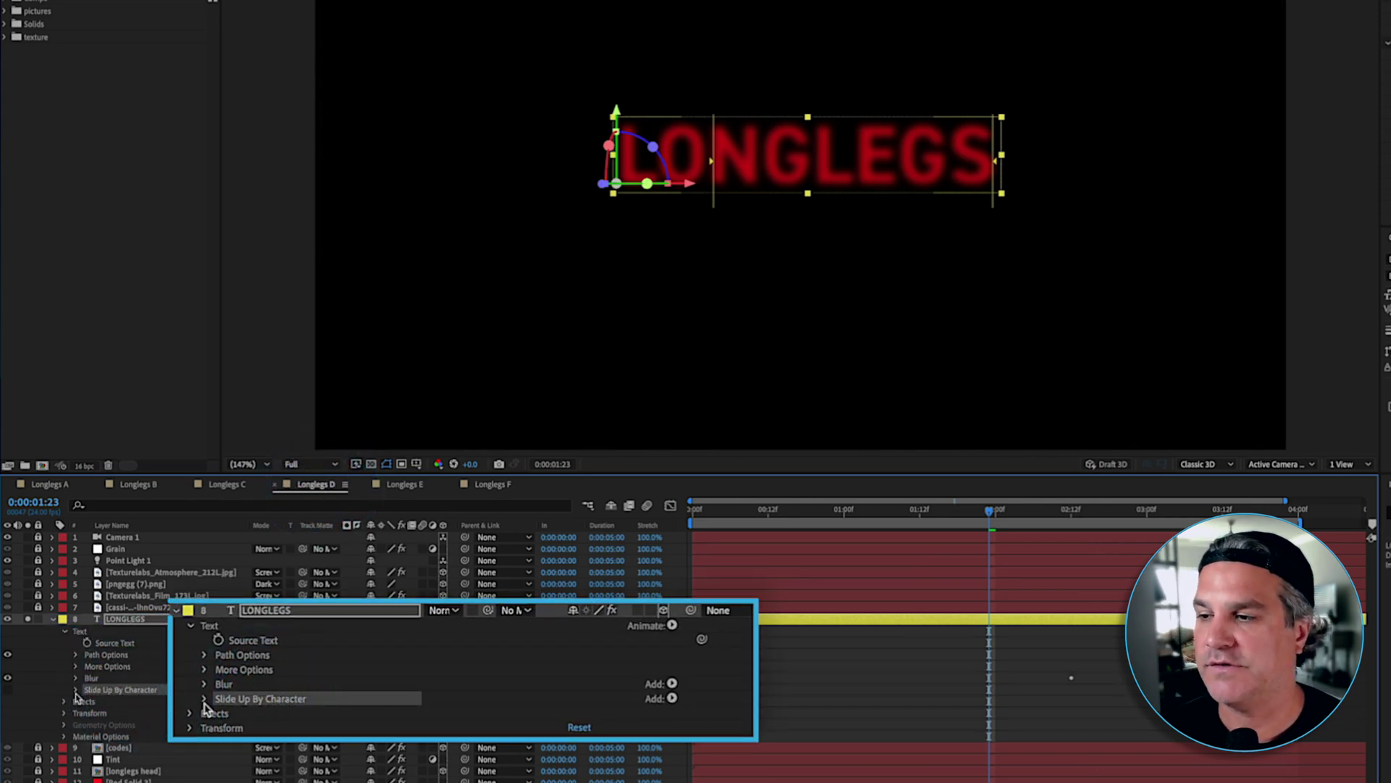
Enable the Slide Up By Character animator and set its Position to 500
{"action": "left_click", "coordinate": [8, 690]}
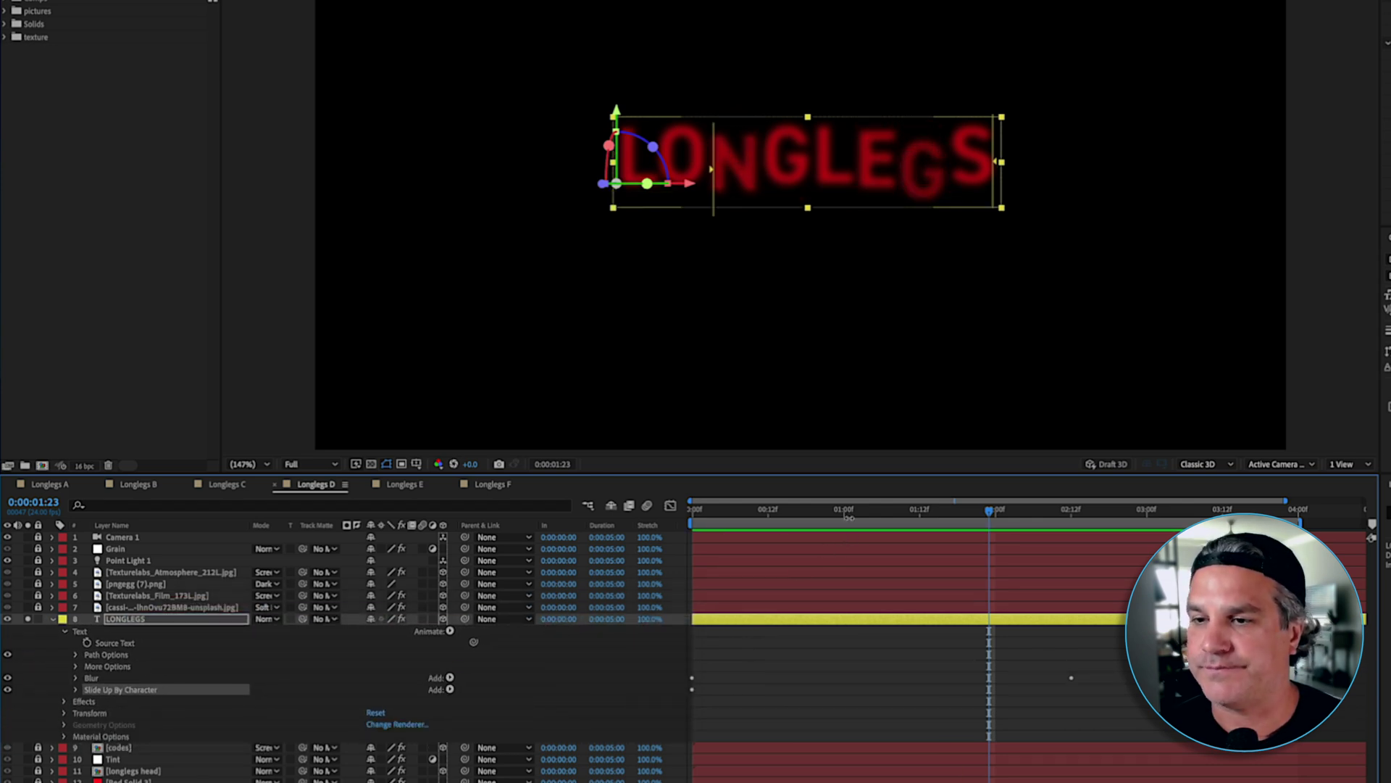
{"action": "left_click_drag", "start_coordinate": [830, 516], "coordinate": [806, 533]}
{"action": "left_click", "coordinate": [74, 691]}
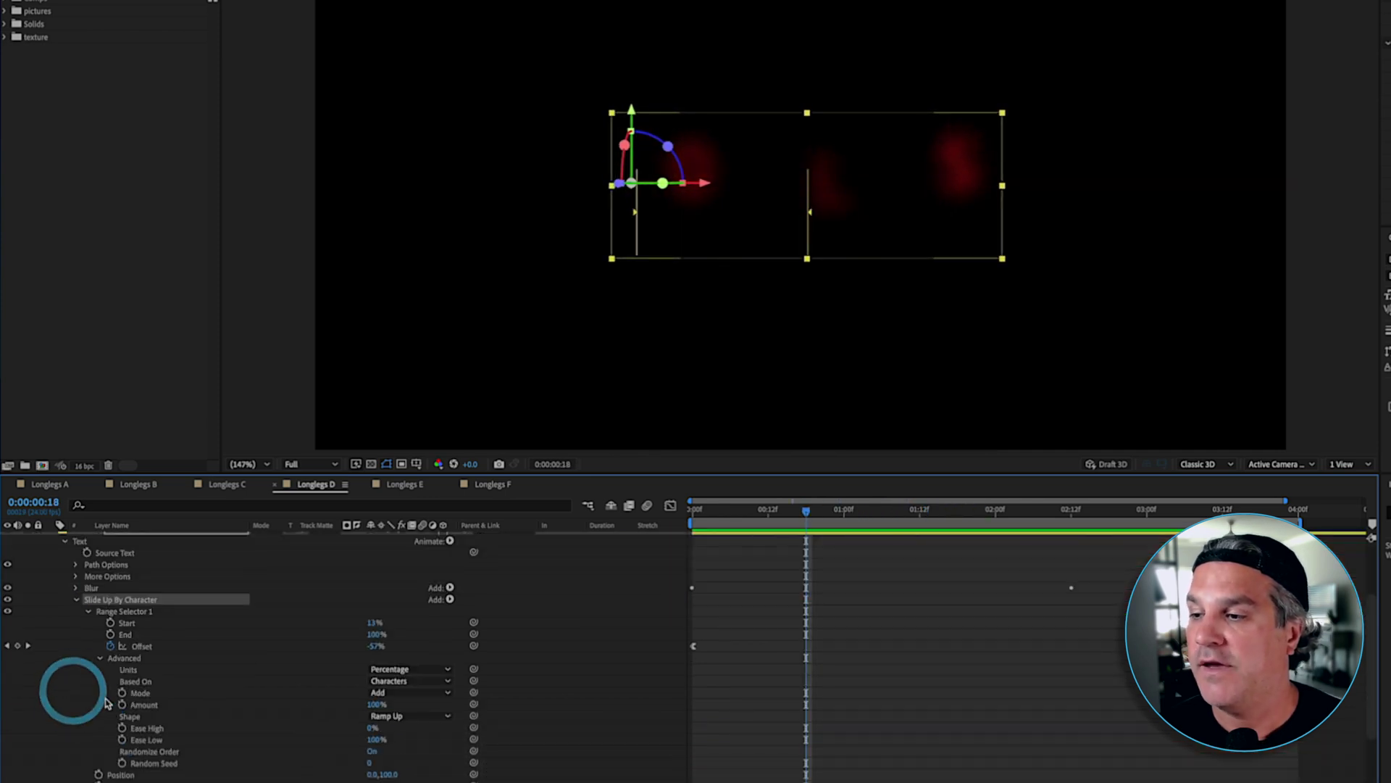
{"action": "scroll", "coordinate": [94, 739], "scroll_direction": "down", "scroll_amount": 1}
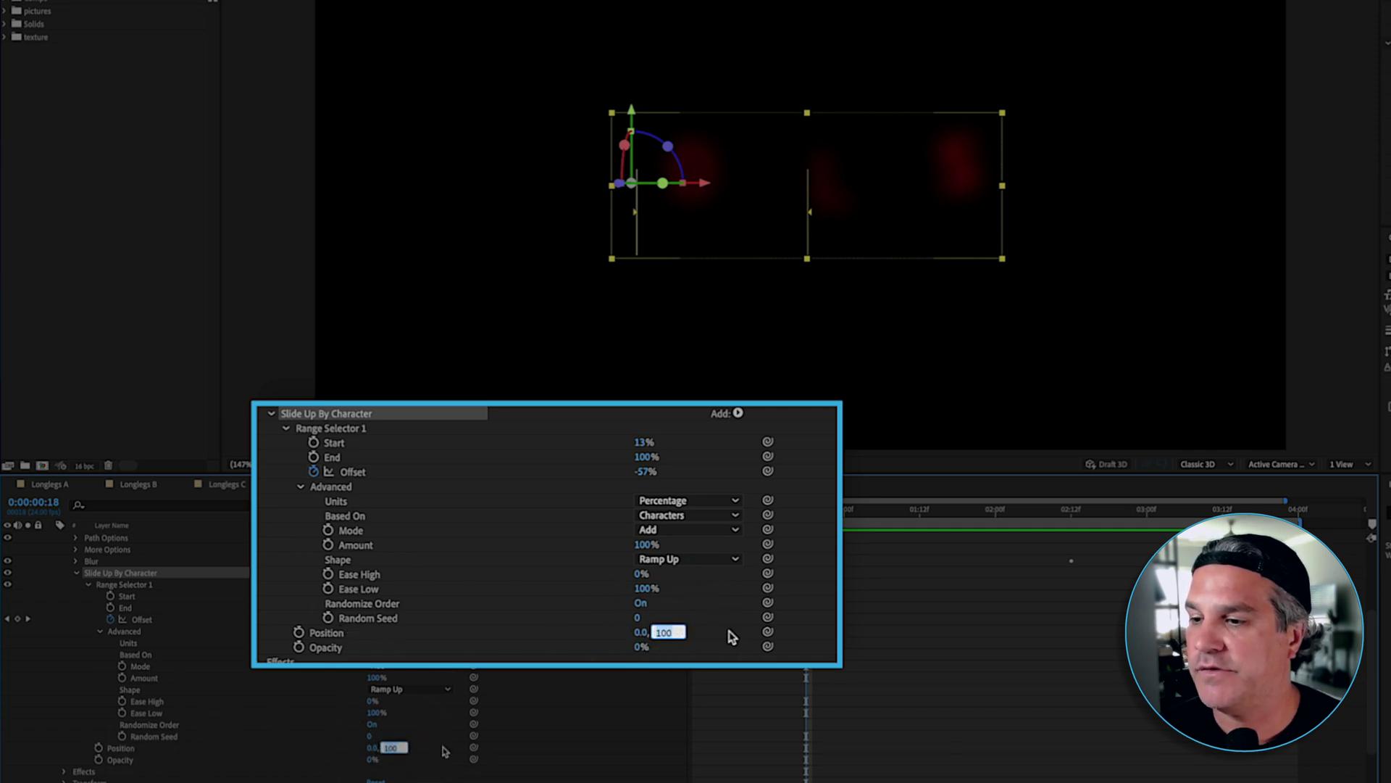
{"action": "type", "text": "5000"}
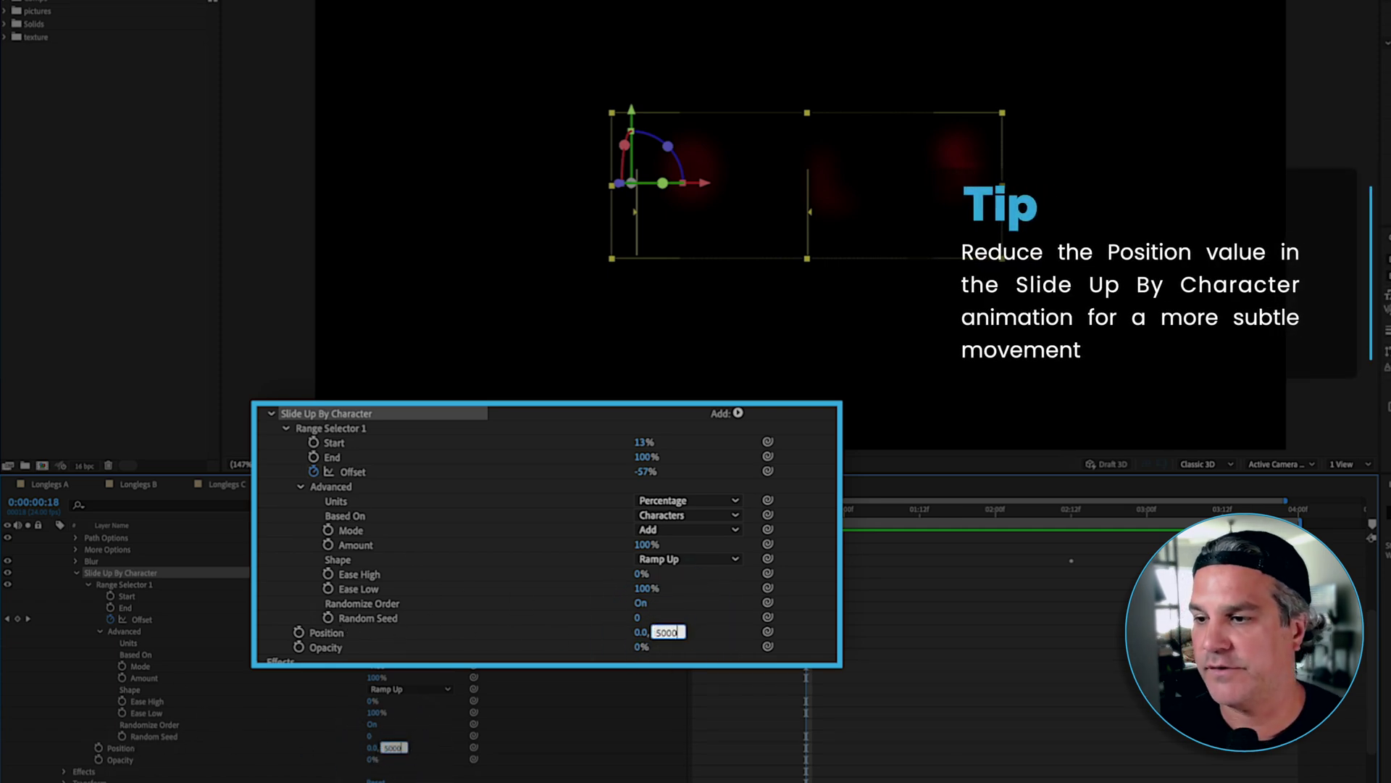
{"action": "key", "text": "Return"}
Scrub to watch the letters rise, inspect Offset and Randomize Order, then switch to Longlegs E
{"action": "left_click_drag", "start_coordinate": [806, 510], "coordinate": [906, 514]}
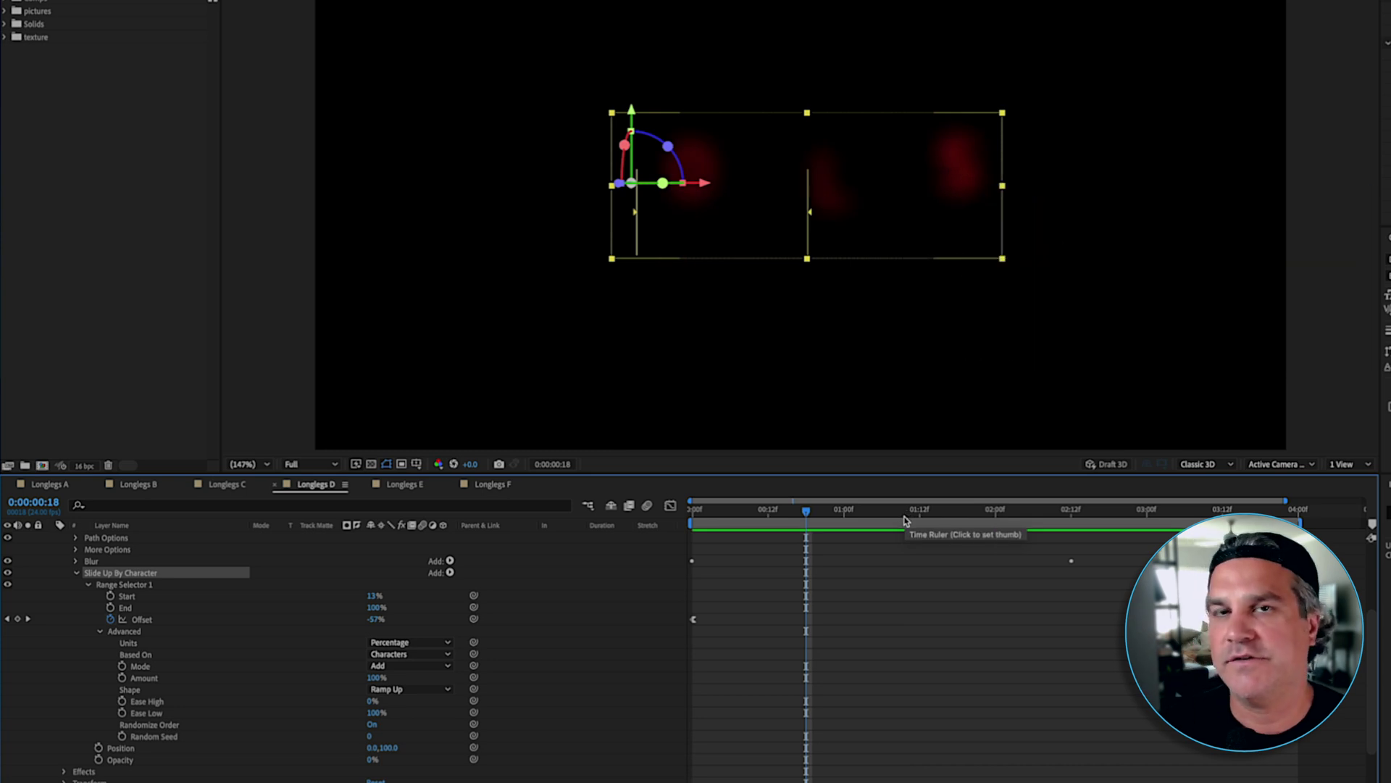
{"action": "left_click_drag", "start_coordinate": [781, 514], "coordinate": [1031, 540]}
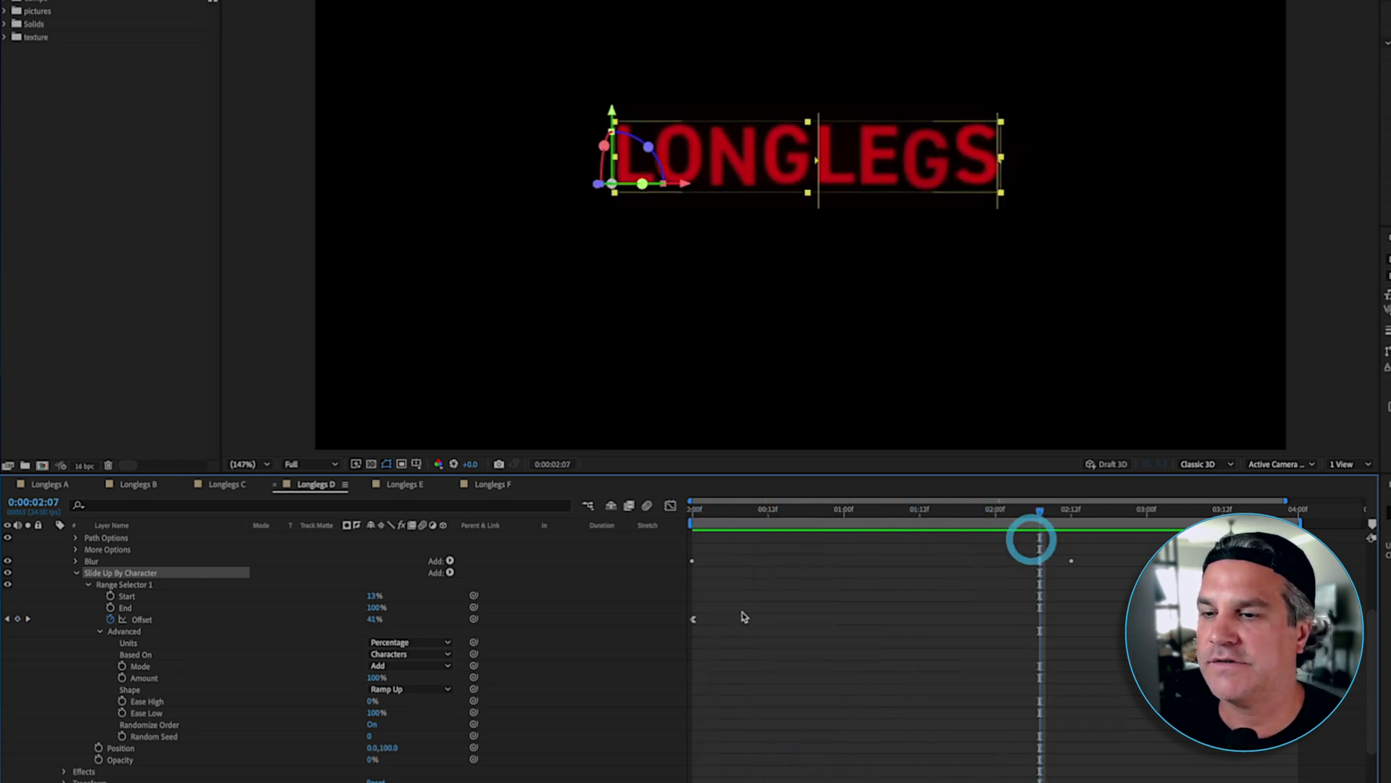
{"action": "left_click", "coordinate": [693, 618]}
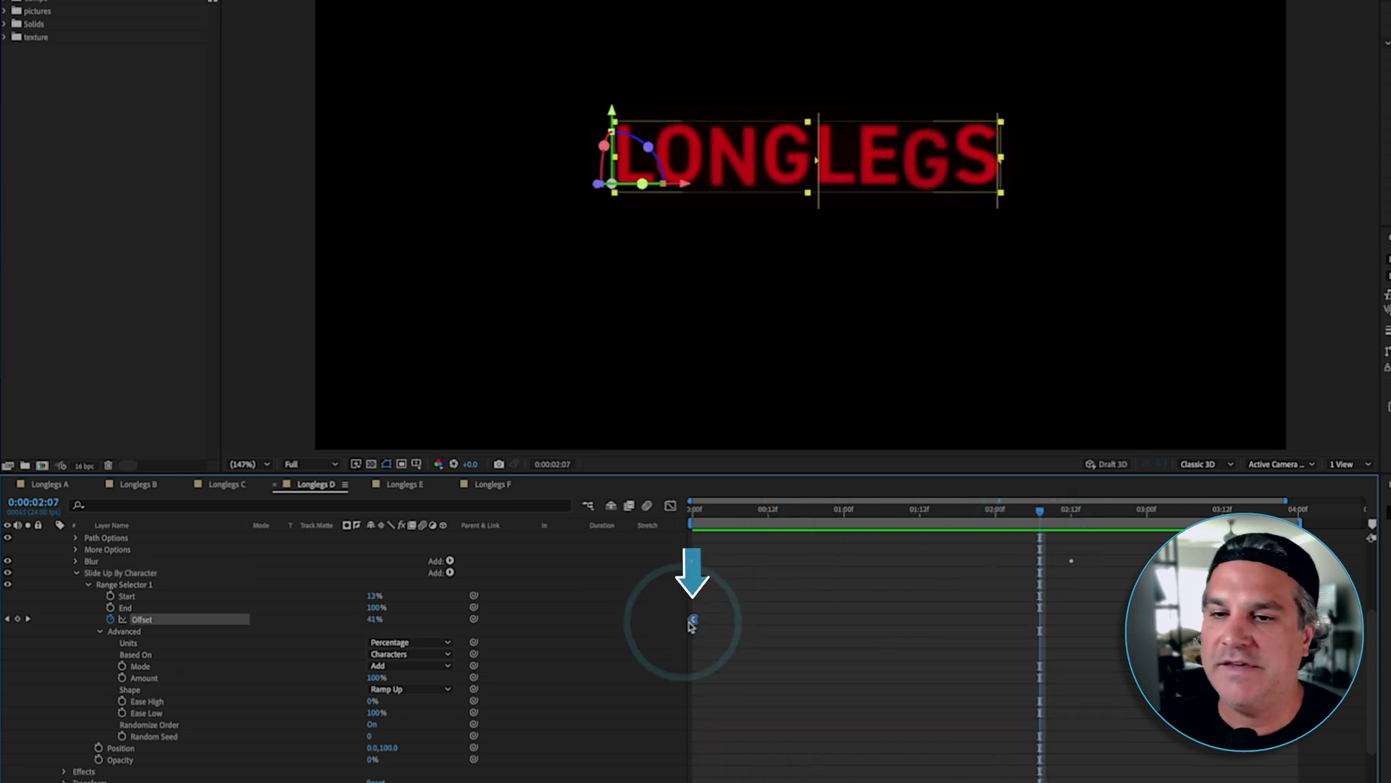
{"action": "left_click", "coordinate": [217, 723]}
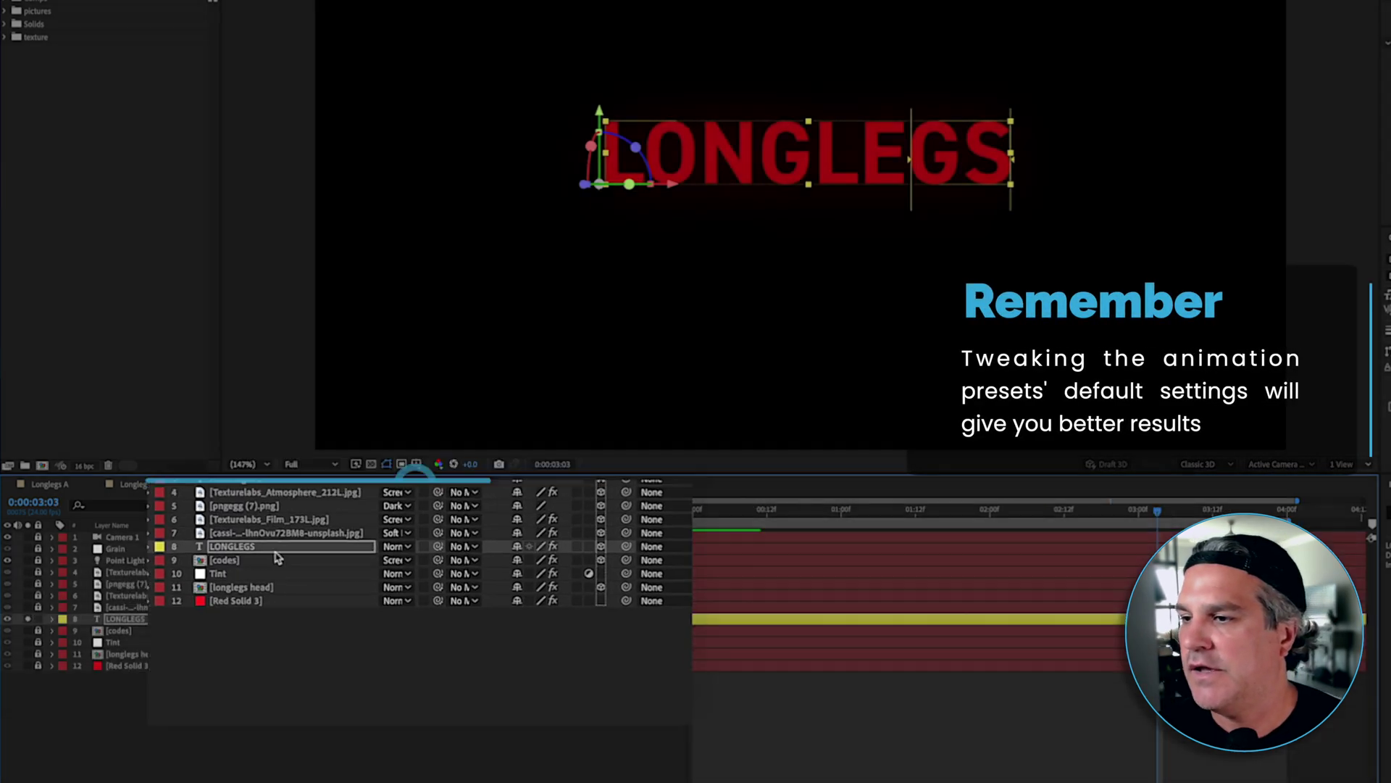
{"action": "left_click", "coordinate": [404, 484]}
Inspect Slide Down By Character's Position and Offset, scrub the letters sliding, then switch to Longlegs F
{"action": "left_click", "coordinate": [53, 619]}
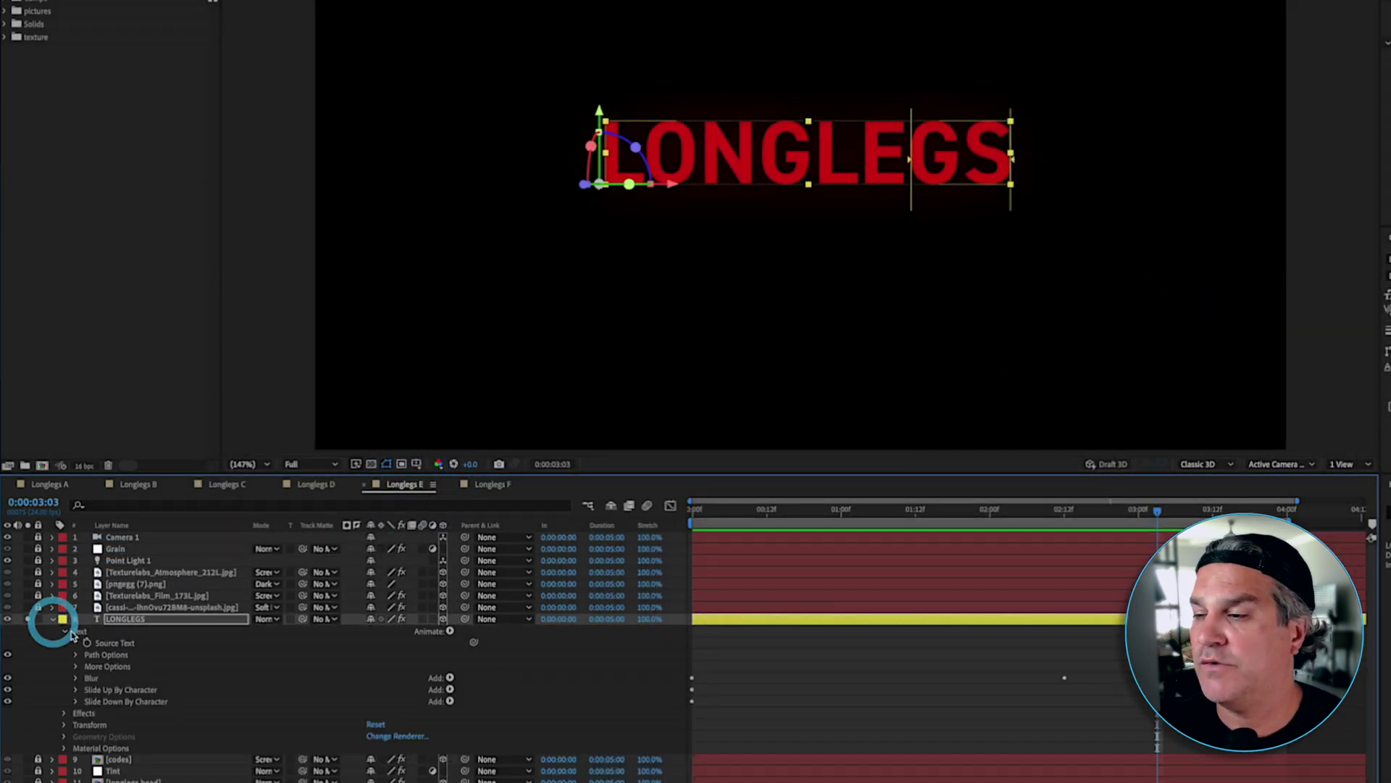
{"action": "left_click", "coordinate": [81, 704]}
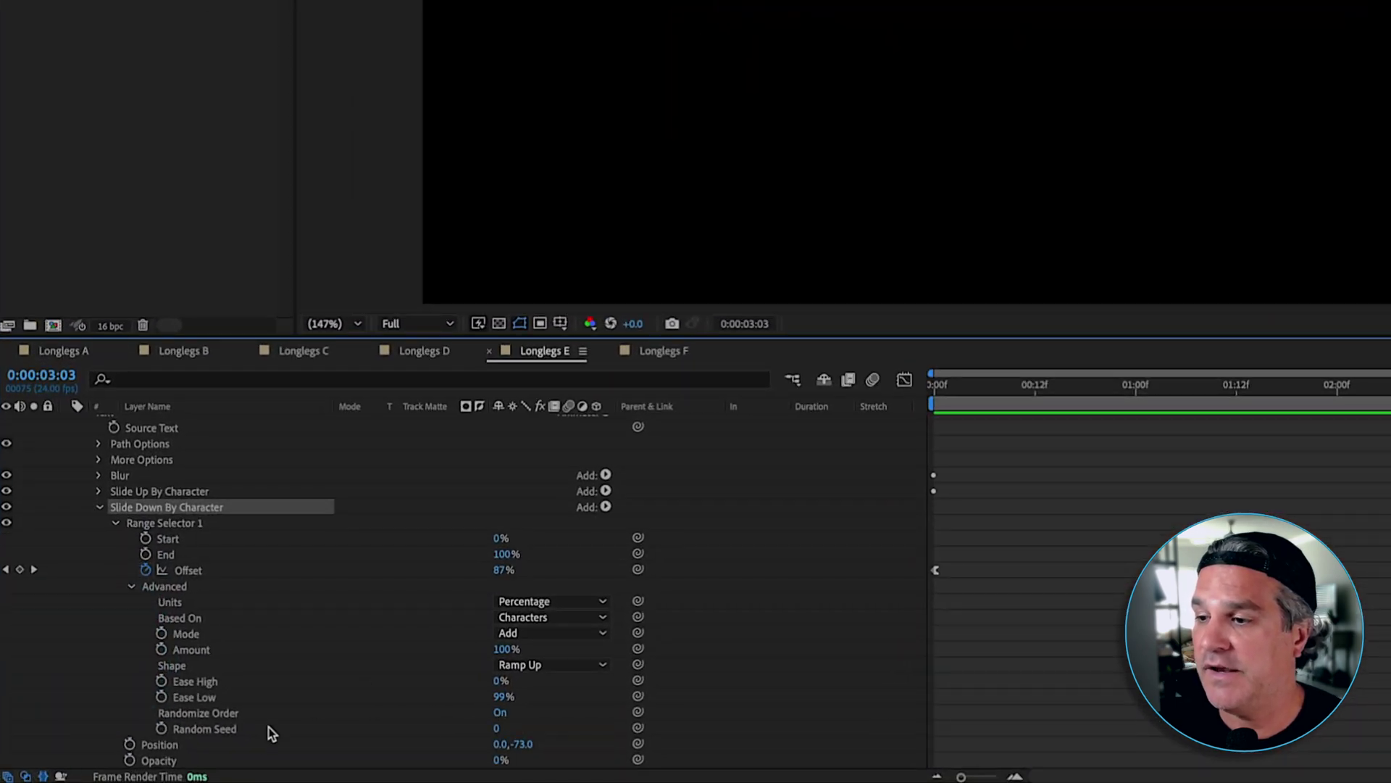
{"action": "left_click", "coordinate": [159, 747]}
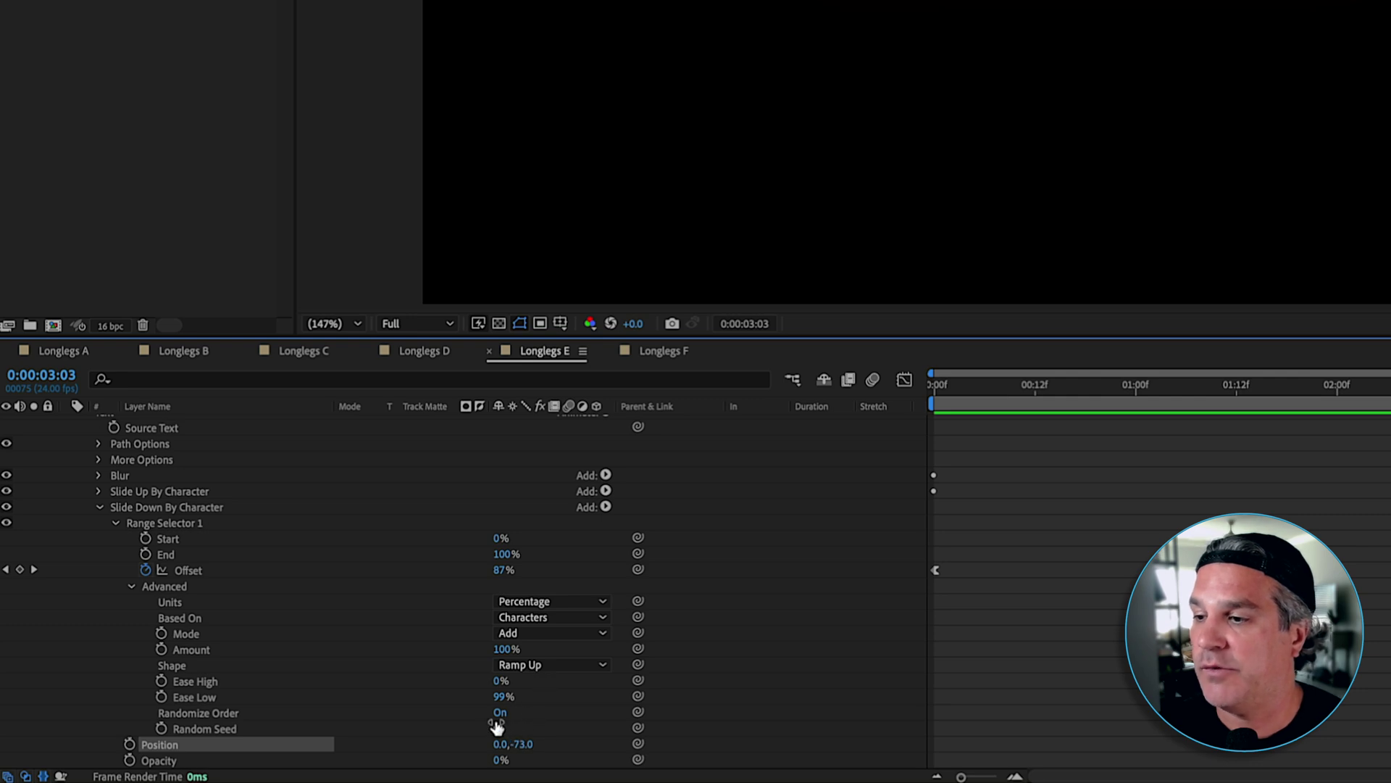
{"action": "left_click_drag", "start_coordinate": [1348, 384], "coordinate": [1364, 389]}
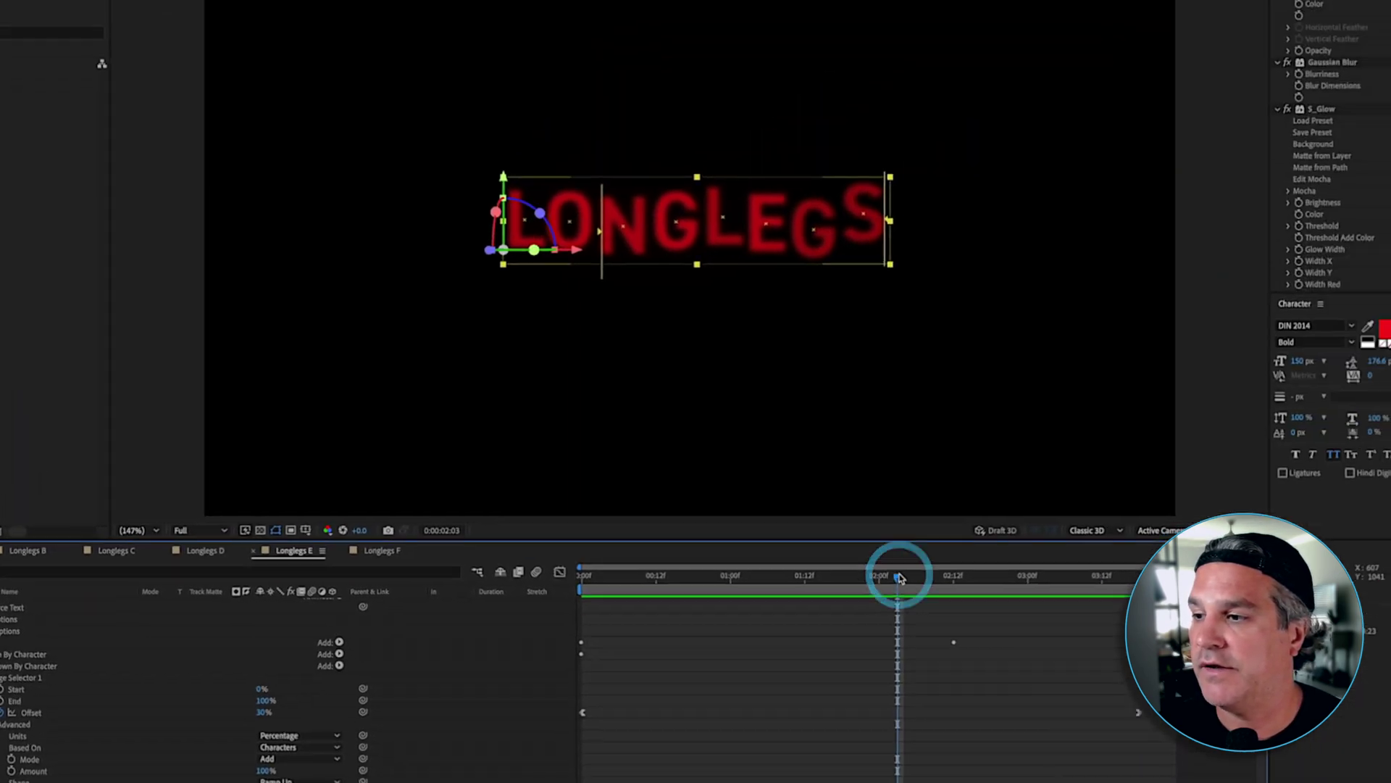
{"action": "left_click_drag", "start_coordinate": [1015, 534], "coordinate": [841, 540]}
{"action": "left_click_drag", "start_coordinate": [742, 586], "coordinate": [991, 616]}
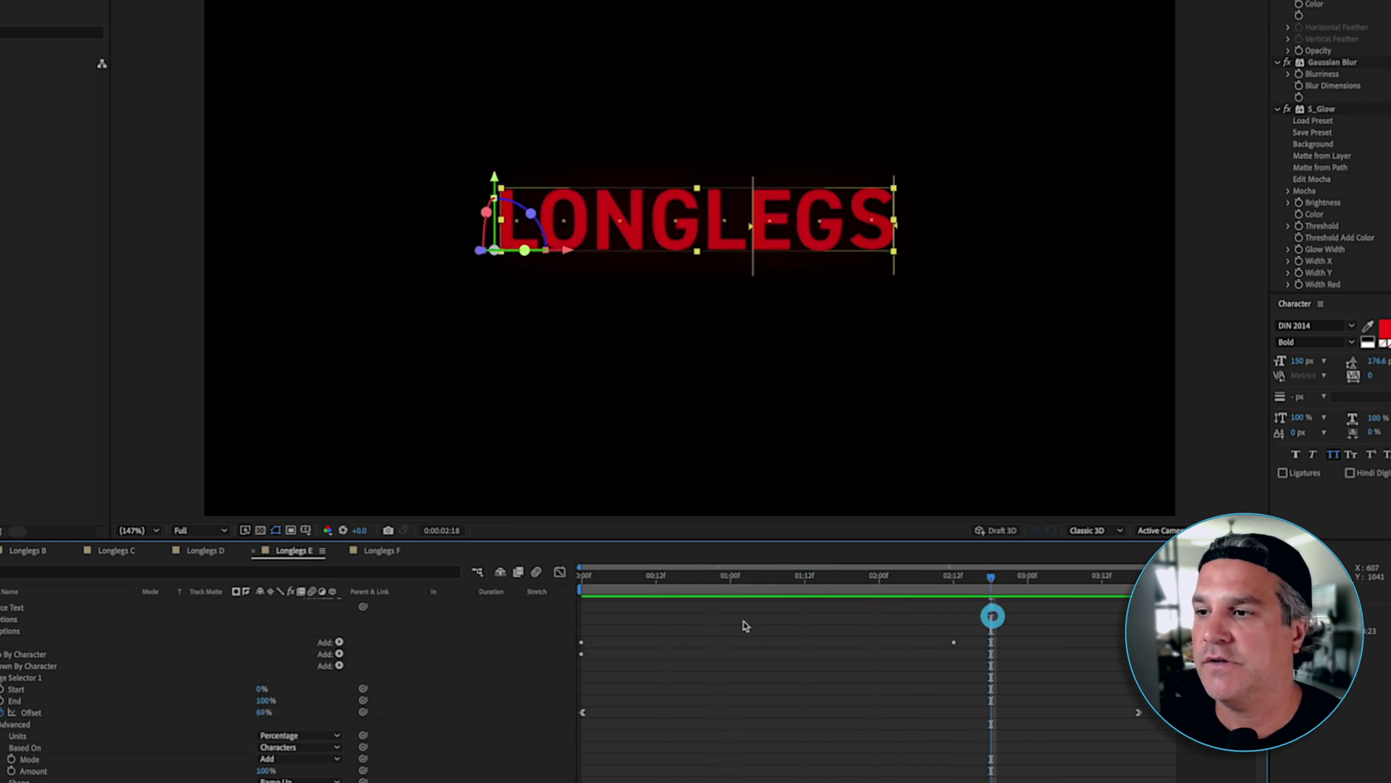
{"action": "left_click", "coordinate": [381, 550]}
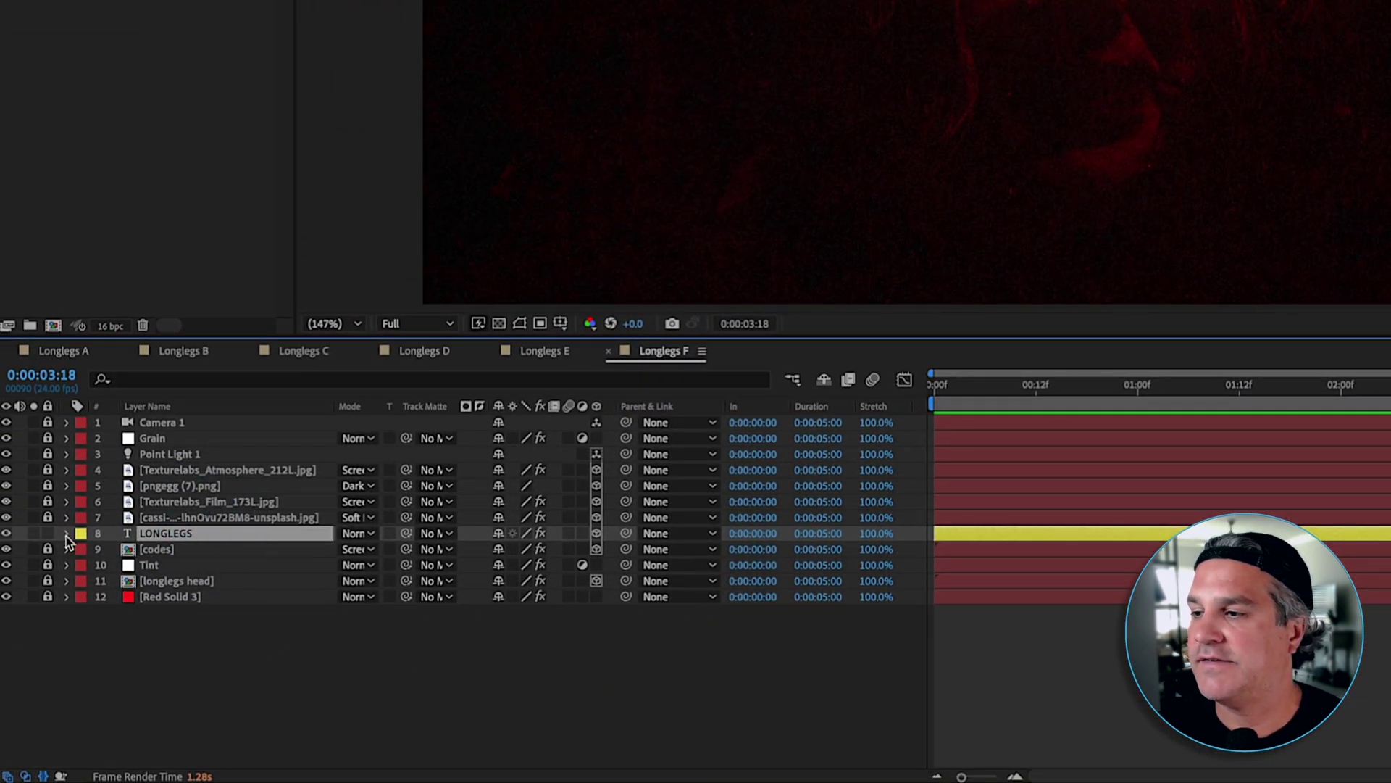
Select the LONGLEGS layer's Animator 1 and check its 60% Scale at frame 0
{"action": "left_click", "coordinate": [66, 534]}
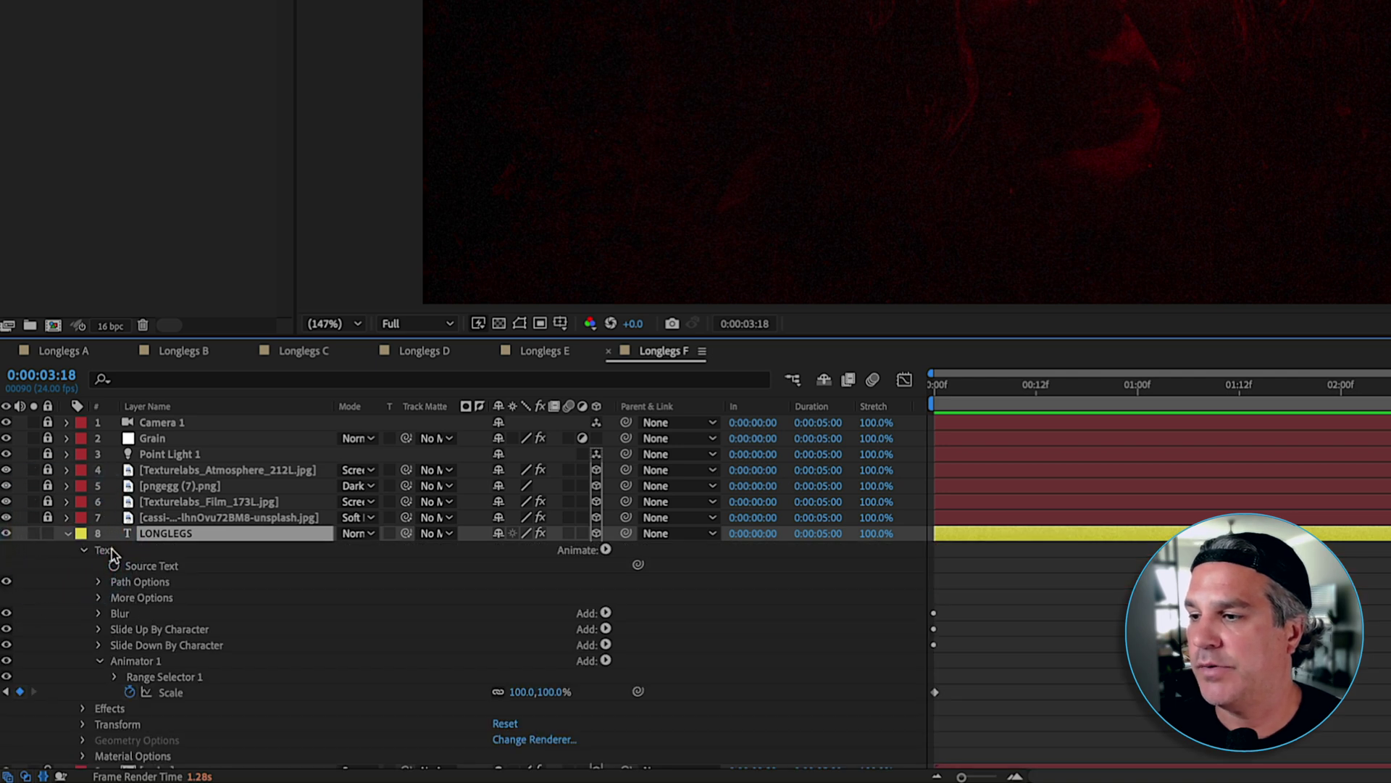
{"action": "left_click", "coordinate": [109, 550]}
{"action": "left_click", "coordinate": [606, 549]}
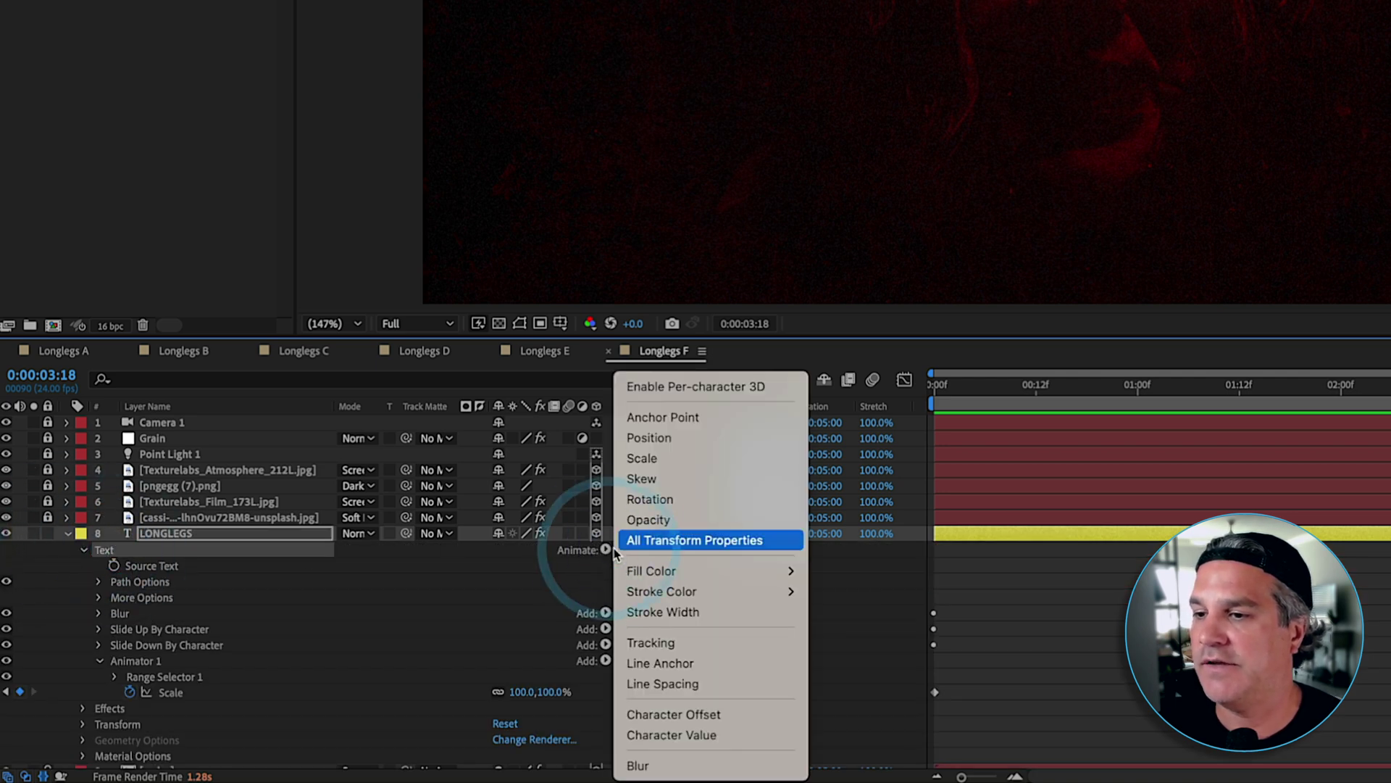
{"action": "left_click", "coordinate": [450, 590]}
{"action": "left_click", "coordinate": [138, 662]}
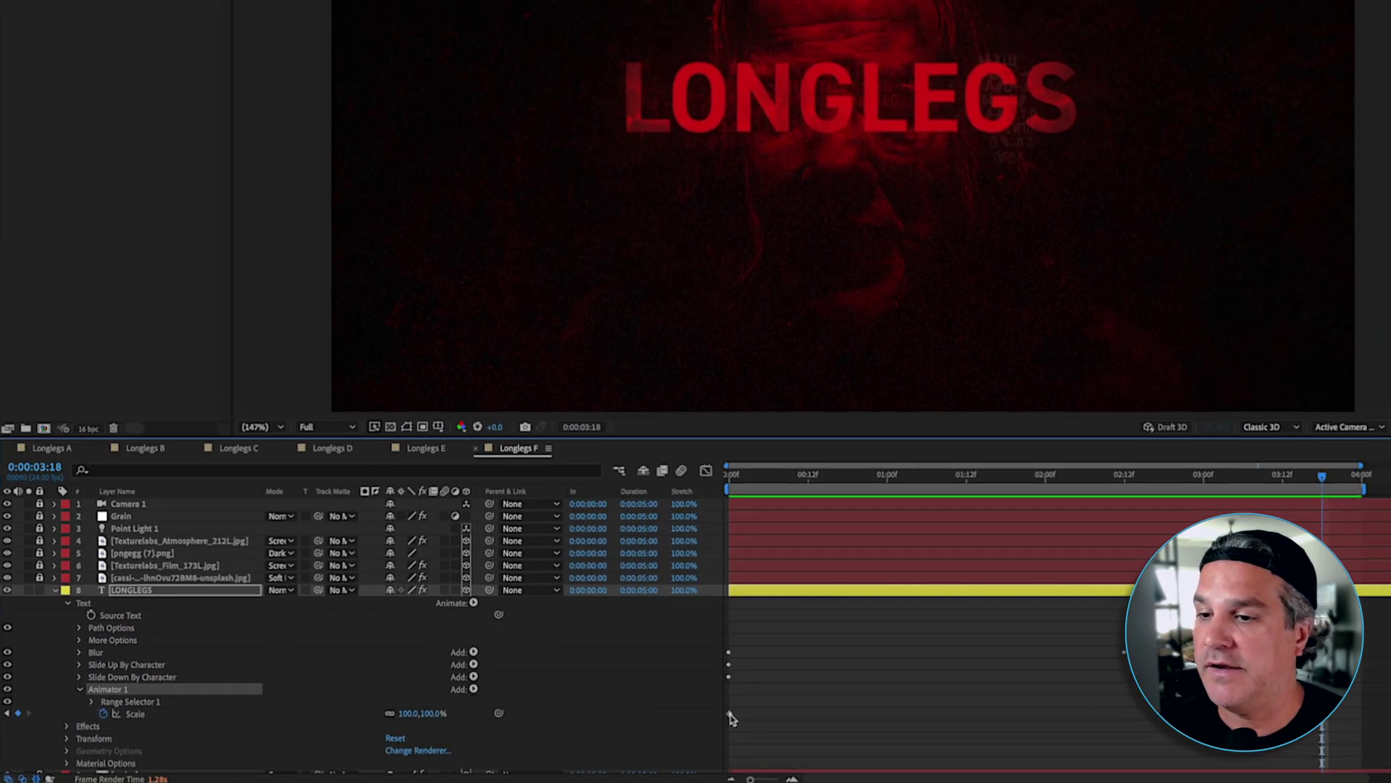
{"action": "left_click_drag", "start_coordinate": [728, 498], "coordinate": [694, 499]}
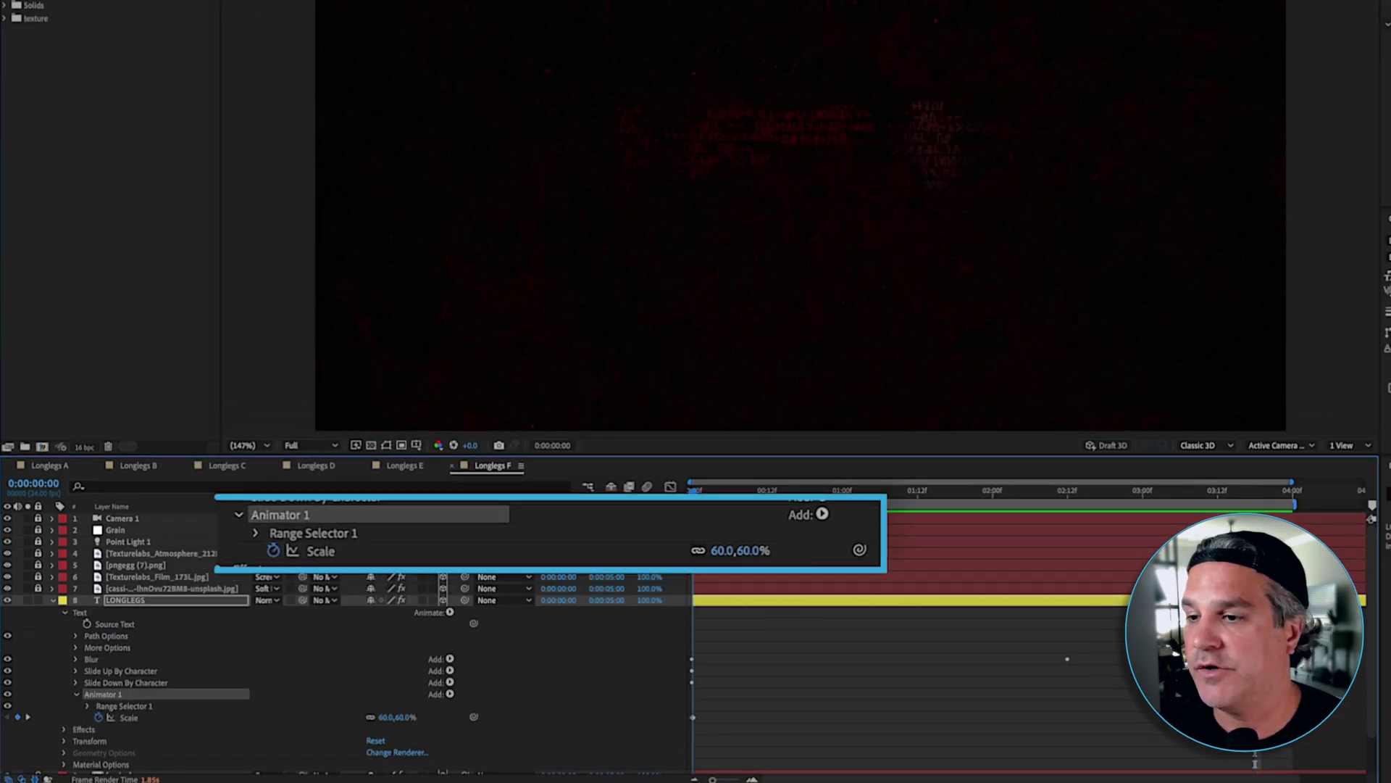